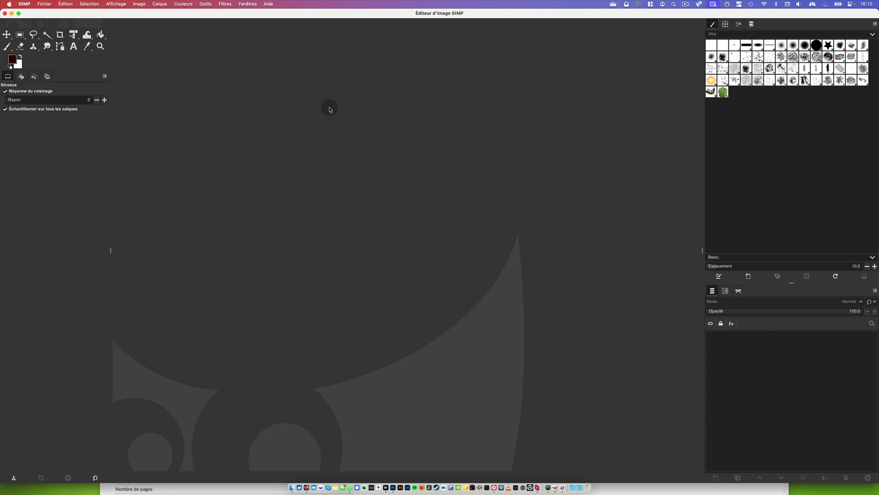
- Examine the product page of the GIMP 2.2 book in Firefox, including its publication date, and close the page
{"action": "left_click", "coordinate": [306, 488]}
{"action": "left_click_drag", "start_coordinate": [413, 137], "coordinate": [394, 40]}
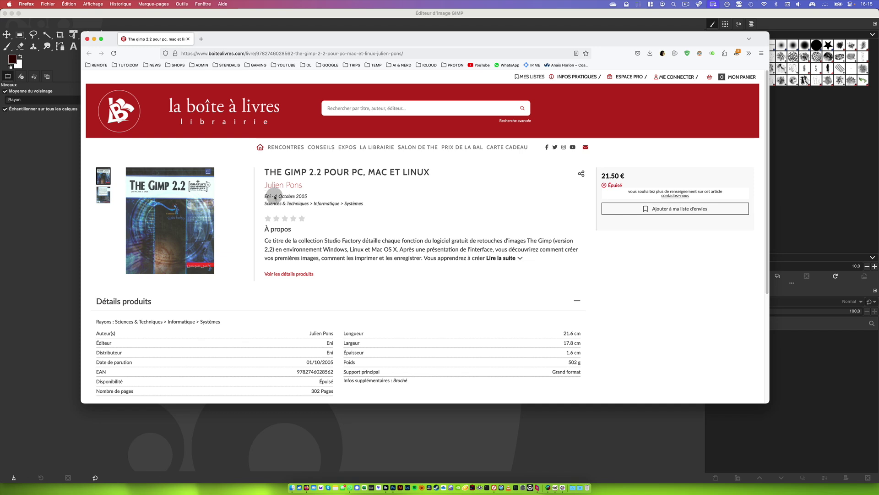
{"action": "double_click", "coordinate": [302, 196]}
{"action": "triple_click", "coordinate": [289, 195]}
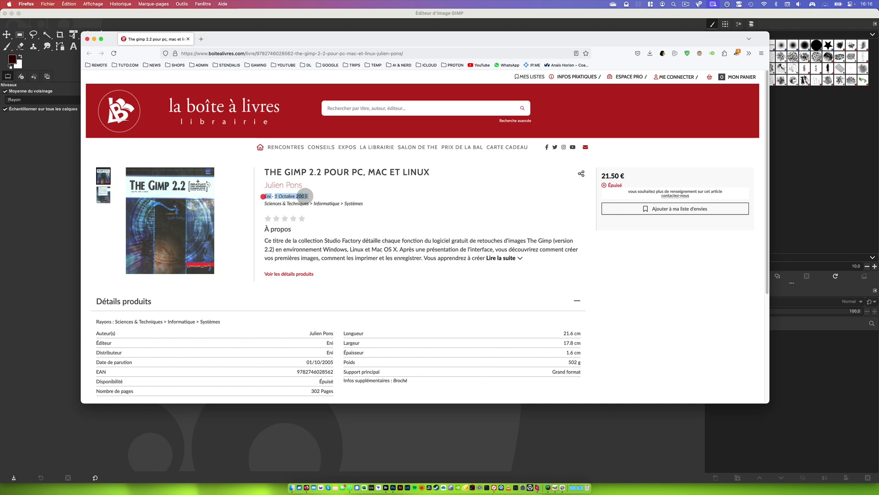
{"action": "left_click", "coordinate": [318, 198]}
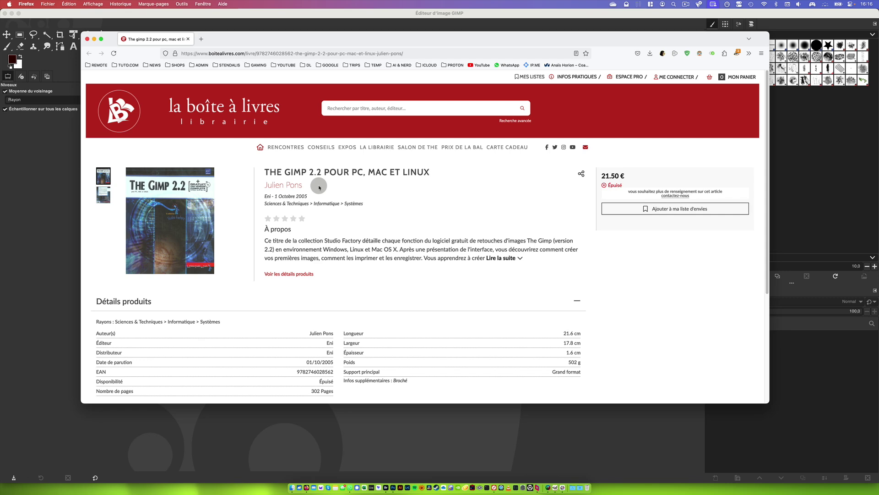
{"action": "left_click", "coordinate": [87, 38]}
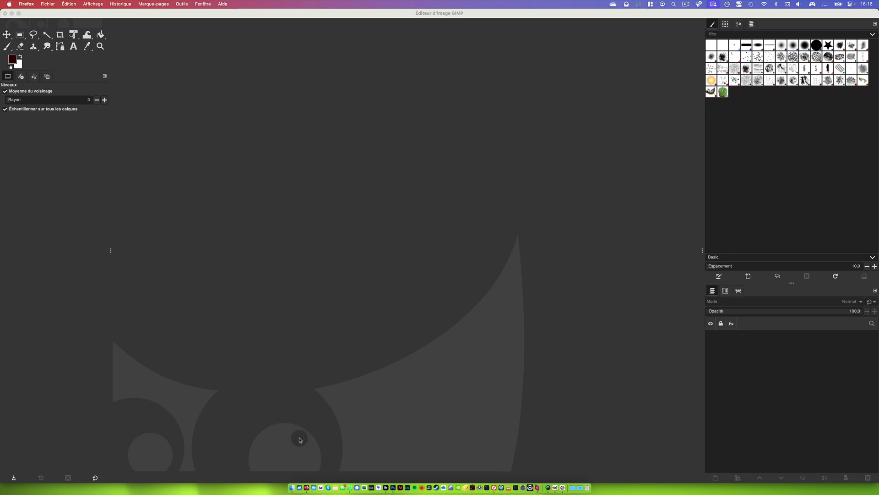
- Open DSC01616.tif from the SOURCE folder in GIMP, keeping its embedded ProPhoto RGB colour profile
{"action": "left_click", "coordinate": [292, 487]}
{"action": "left_click", "coordinate": [536, 143]}
{"action": "left_click_drag", "start_coordinate": [536, 143], "coordinate": [304, 229]}
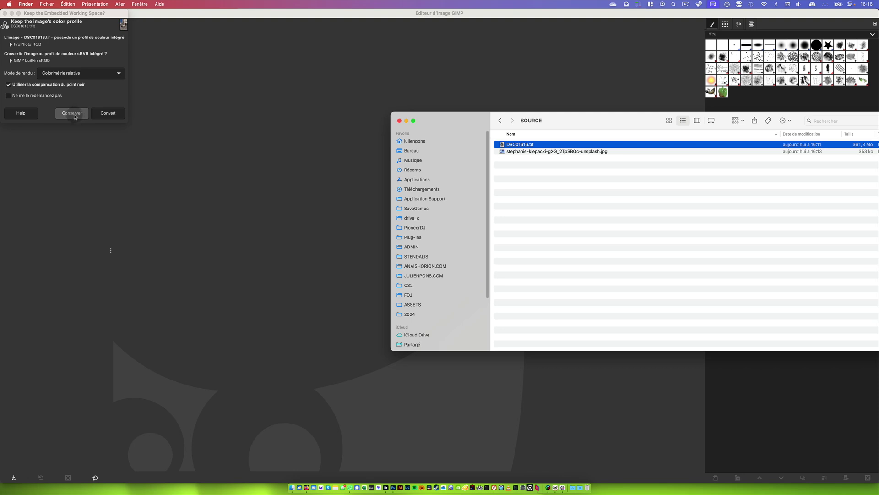
{"action": "left_click", "coordinate": [73, 114]}
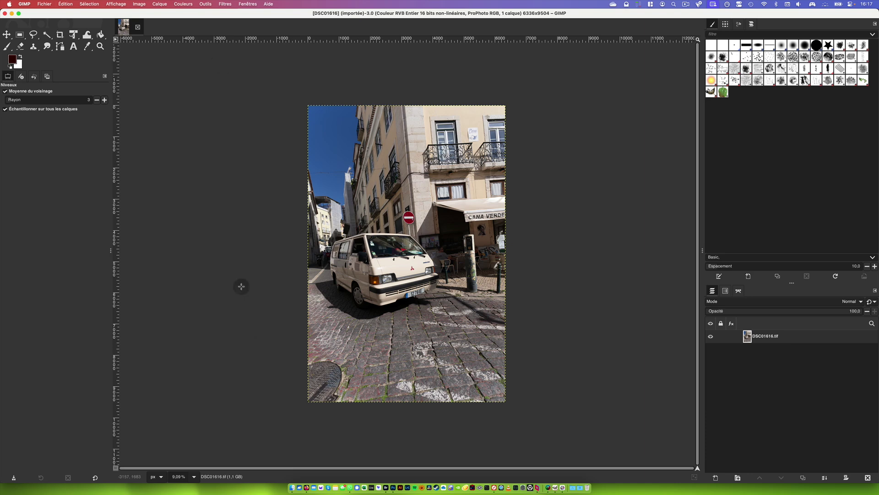
- Add the Unsplash cloudy-sky JPG from the SOURCE folder as a new layer over the street photo, keeping its embedded sRGB profile
{"action": "left_click", "coordinate": [292, 487]}
{"action": "left_click_drag", "start_coordinate": [527, 152], "coordinate": [245, 56]}
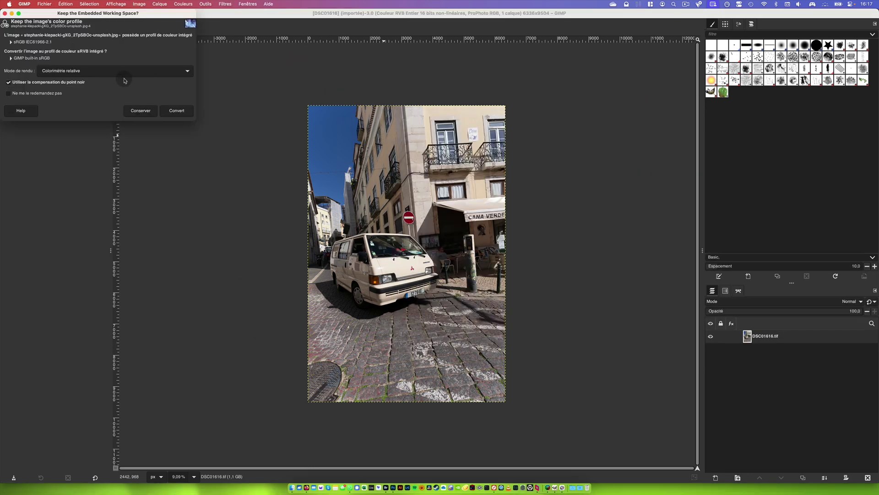
{"action": "left_click", "coordinate": [145, 113]}
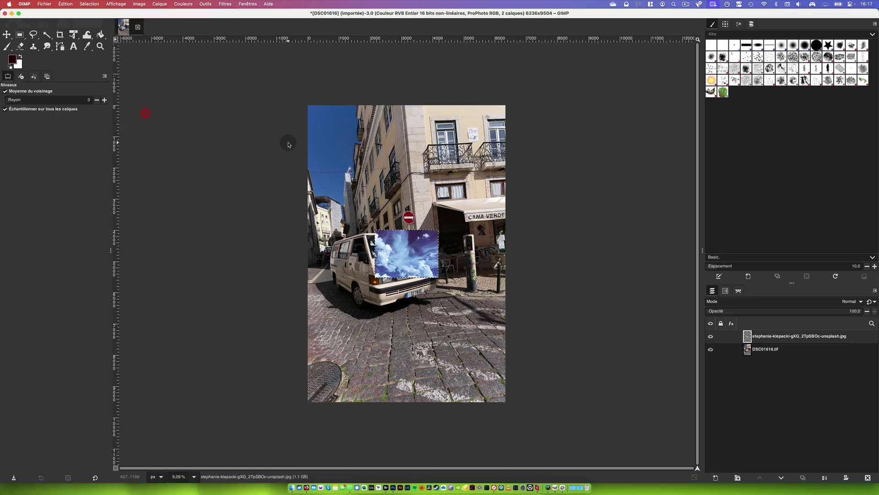
{"action": "left_click", "coordinate": [421, 254]}
{"action": "left_click", "coordinate": [516, 312]}
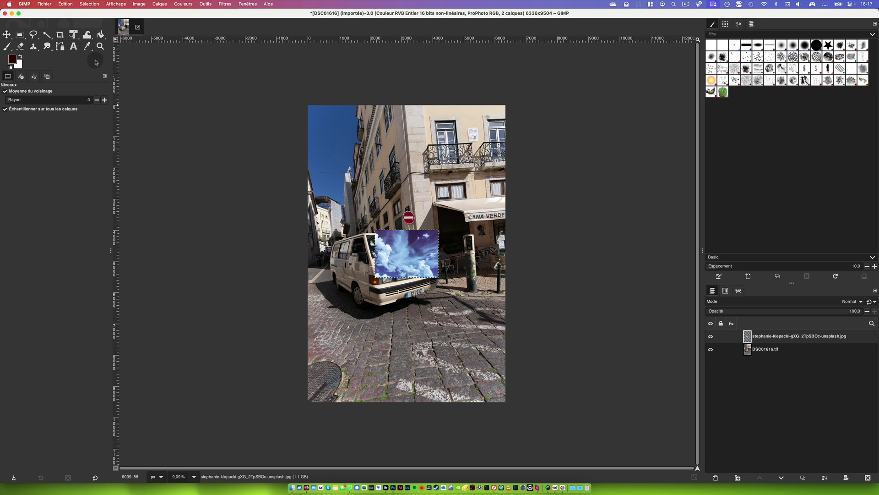
{"action": "left_click", "coordinate": [8, 35]}
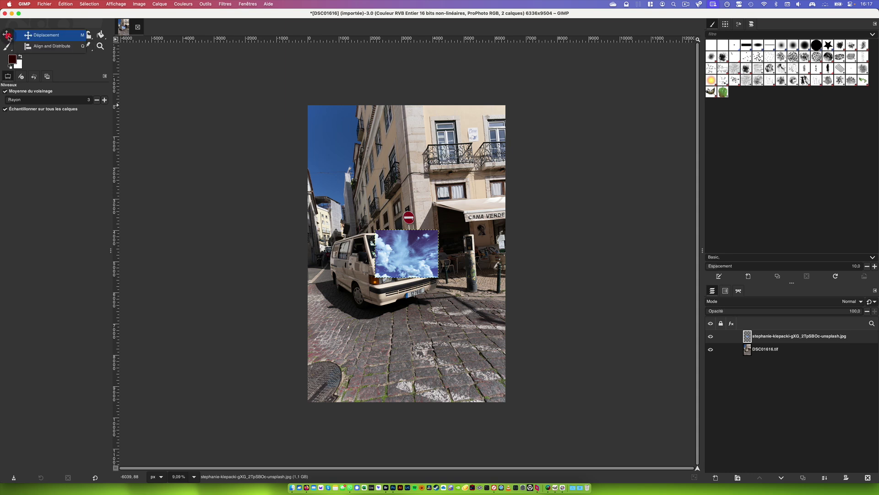
{"action": "left_click", "coordinate": [8, 35]}
{"action": "left_click", "coordinate": [8, 36]}
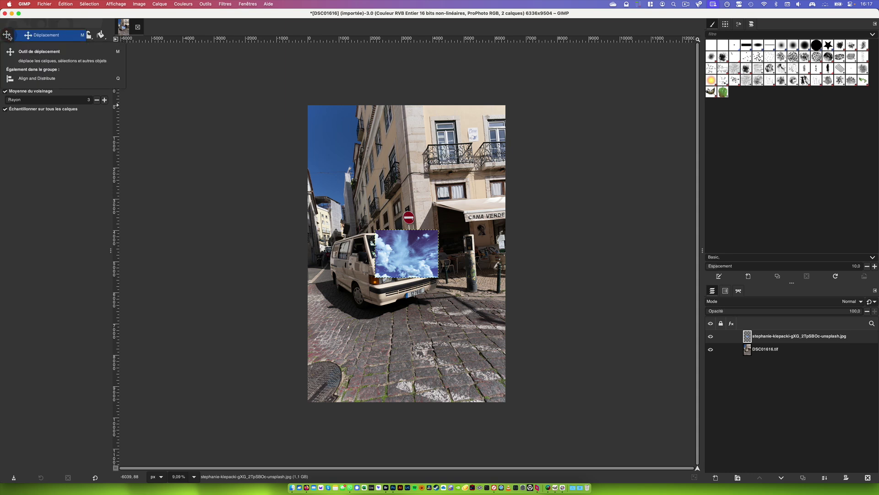
{"action": "left_click", "coordinate": [8, 35]}
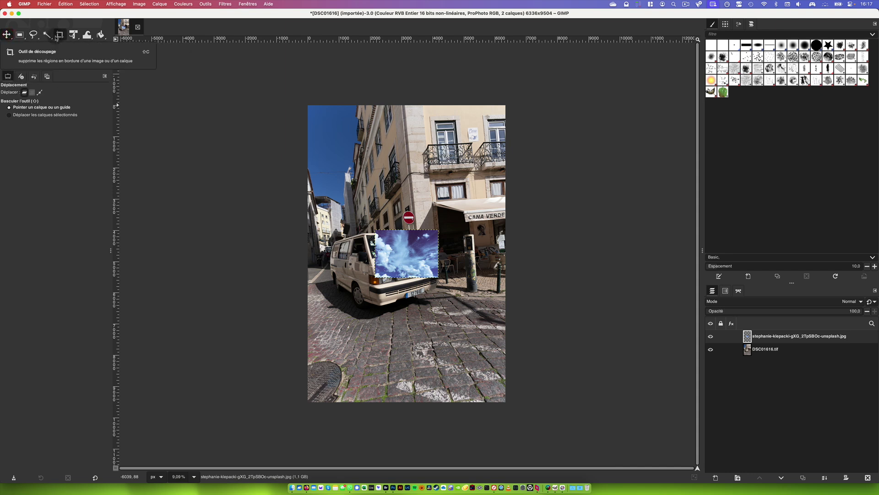
{"action": "left_click", "coordinate": [57, 36]}
{"action": "left_click", "coordinate": [20, 35]}
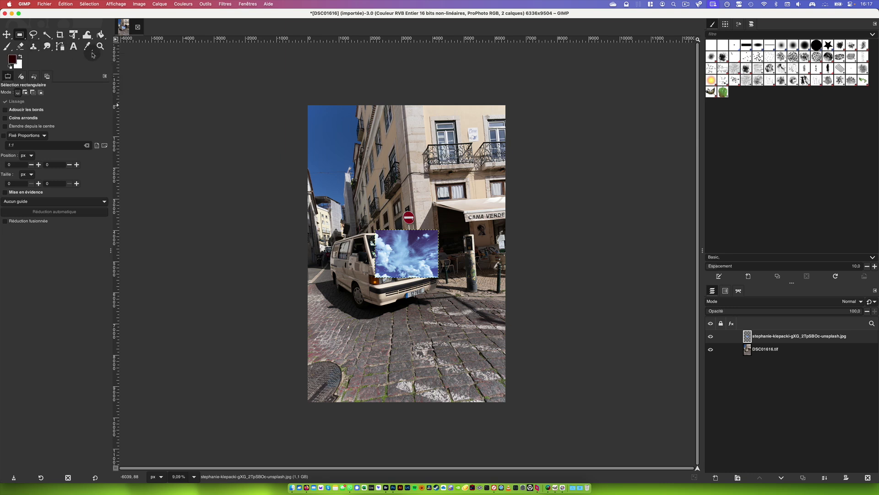
- Try to enlarge the cloudy-sky layer from its upper-left corner with the Unified Transform tool, and undo it
{"action": "right_click", "coordinate": [75, 37]}
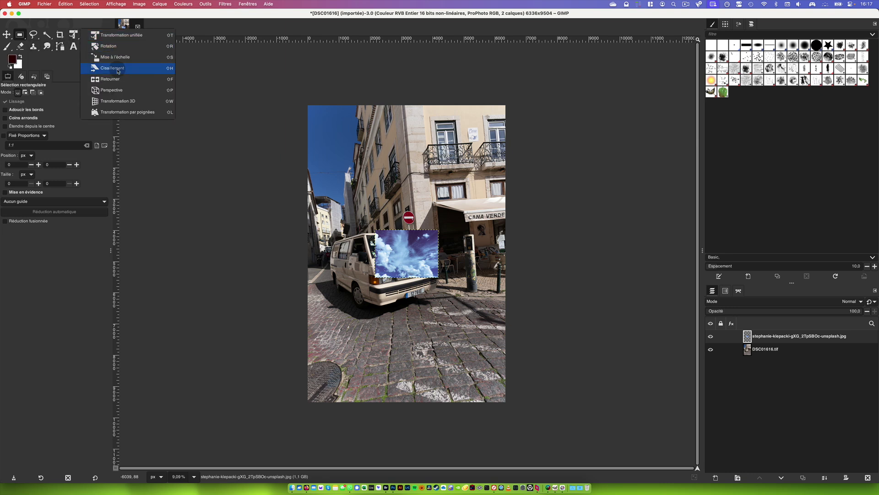
{"action": "left_click", "coordinate": [122, 35]}
{"action": "left_click", "coordinate": [226, 108]}
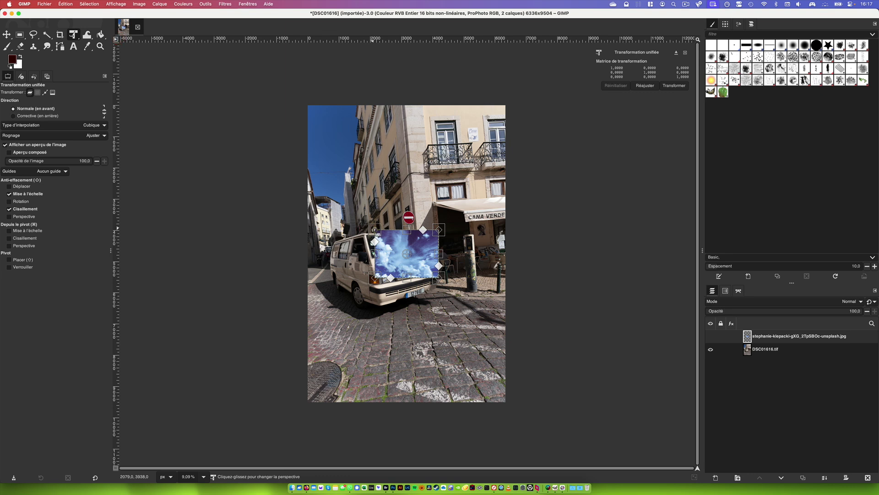
{"action": "left_click_drag", "start_coordinate": [375, 229], "coordinate": [311, 157]}
{"action": "key", "text": "super+z"}
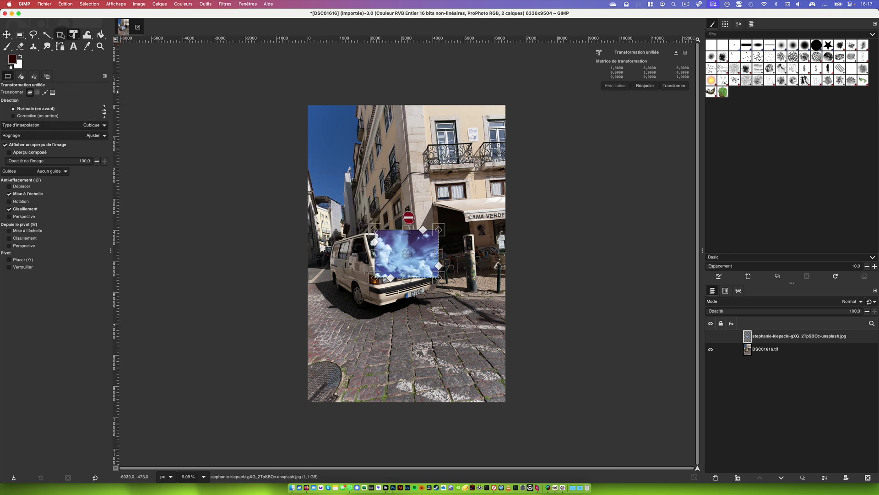
- Enlarge the cloudy-sky layer proportionally with the Scale tool to about 5249 × 3937 px
{"action": "left_click", "coordinate": [74, 35]}
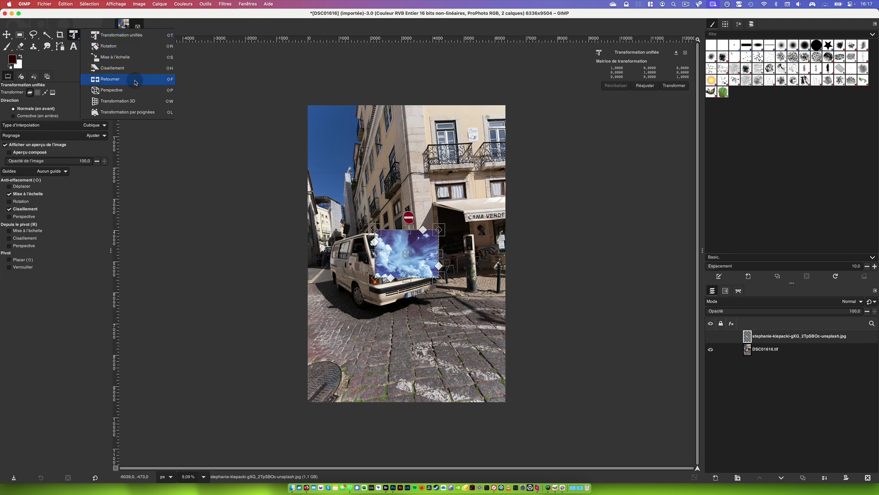
{"action": "left_click", "coordinate": [115, 57]}
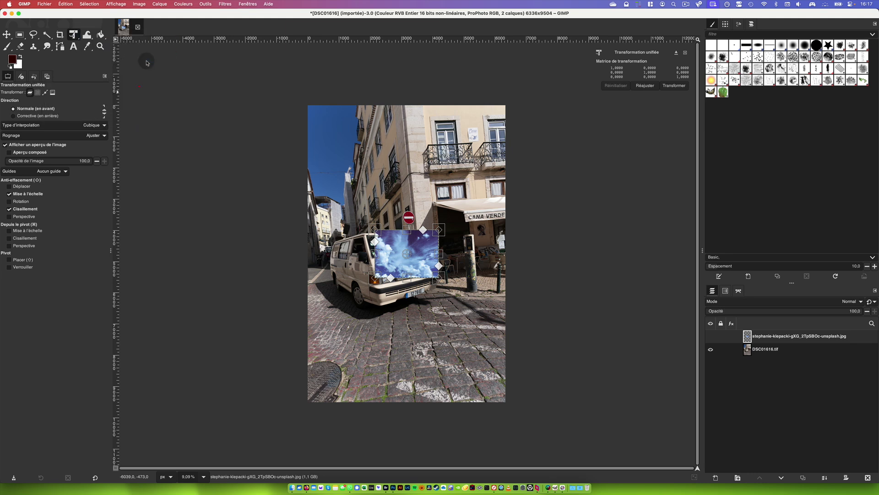
{"action": "left_click_drag", "start_coordinate": [373, 228], "coordinate": [344, 144]}
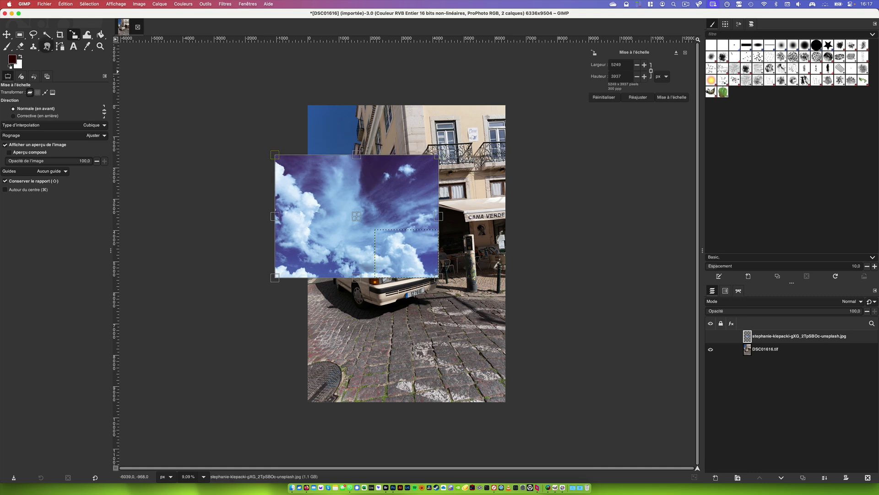
- Move the cloudy-sky layer over the blue sky in the photo's upper-left area and hide that layer
{"action": "key", "text": "m"}
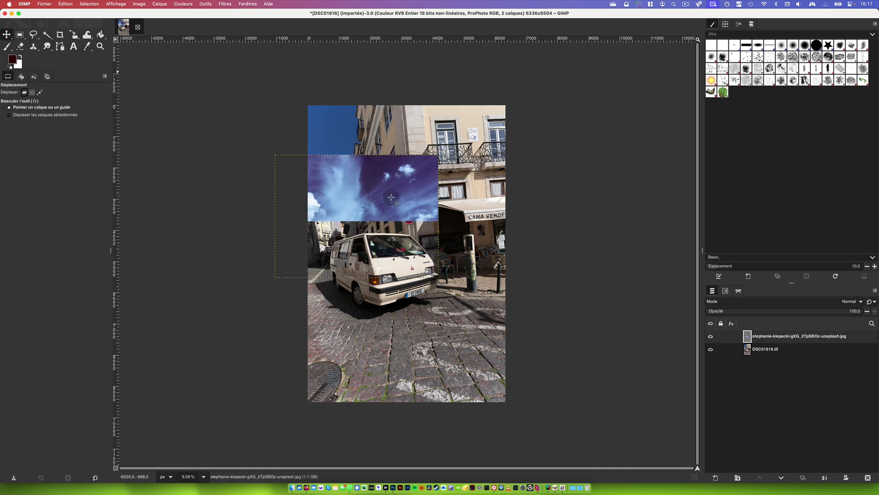
{"action": "left_click_drag", "start_coordinate": [361, 160], "coordinate": [391, 94]}
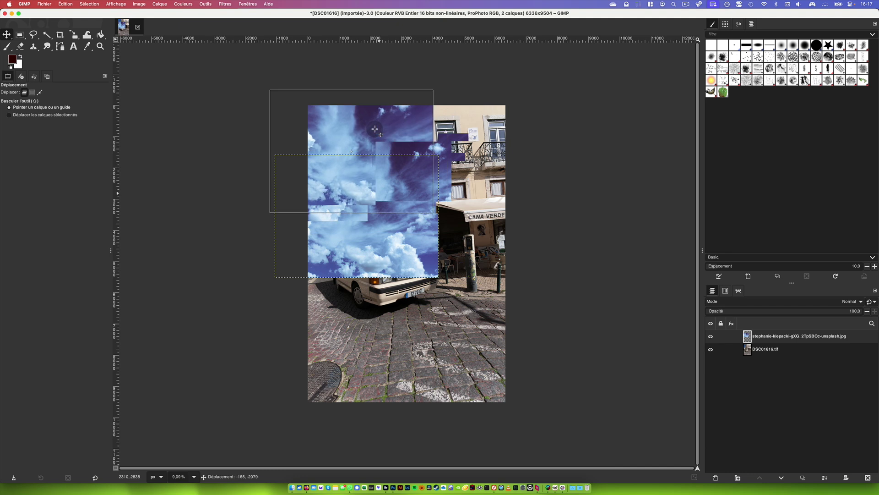
{"action": "left_click_drag", "start_coordinate": [372, 142], "coordinate": [362, 148]}
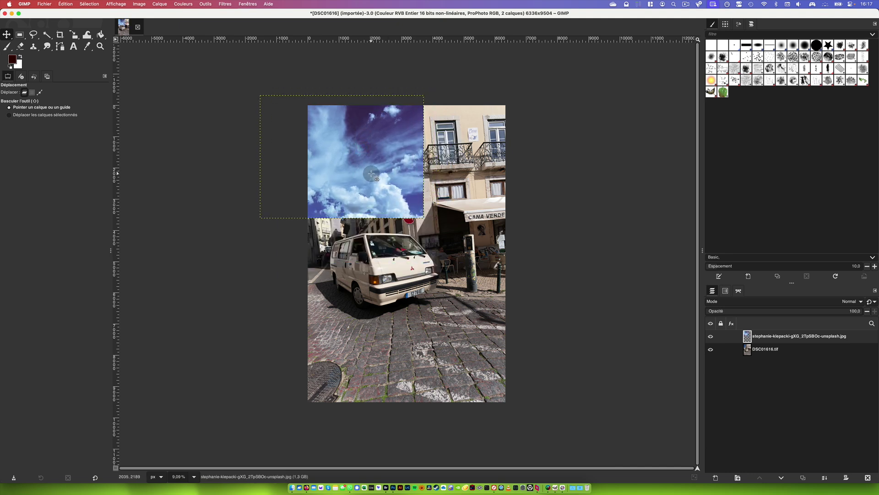
{"action": "left_click", "coordinate": [711, 335]}
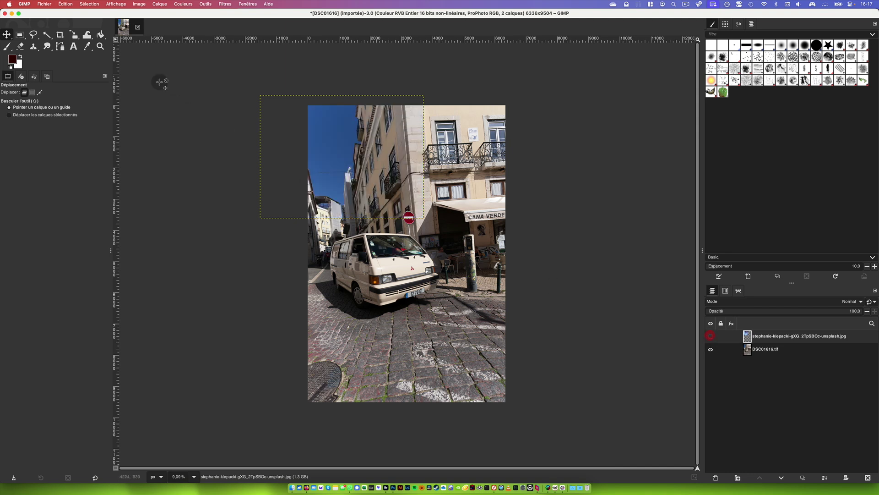
- Select the blue sky on the DSC01616.tif layer with Fuzzy Select, adding the remaining sky areas down to the rooftops
{"action": "key", "text": "u"}
{"action": "left_click", "coordinate": [333, 136]}
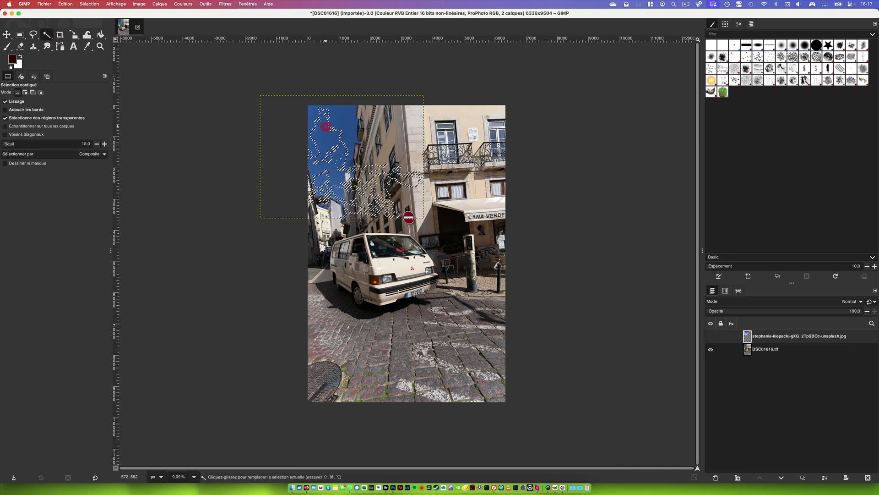
{"action": "left_click", "coordinate": [786, 354]}
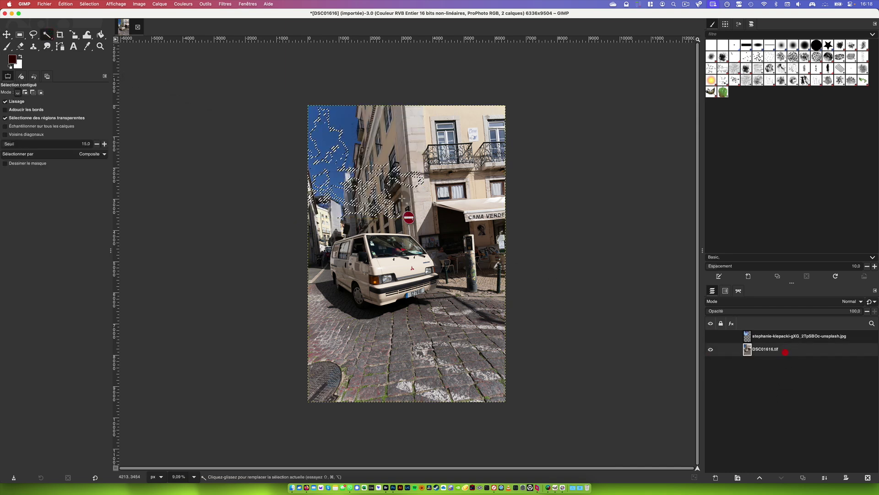
{"action": "left_click", "coordinate": [90, 3]}
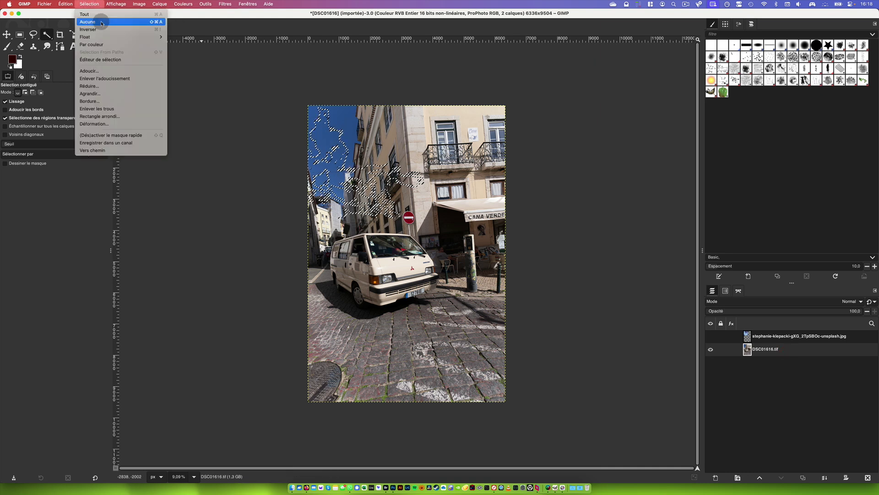
{"action": "left_click", "coordinate": [236, 102]}
{"action": "left_click", "coordinate": [331, 120]}
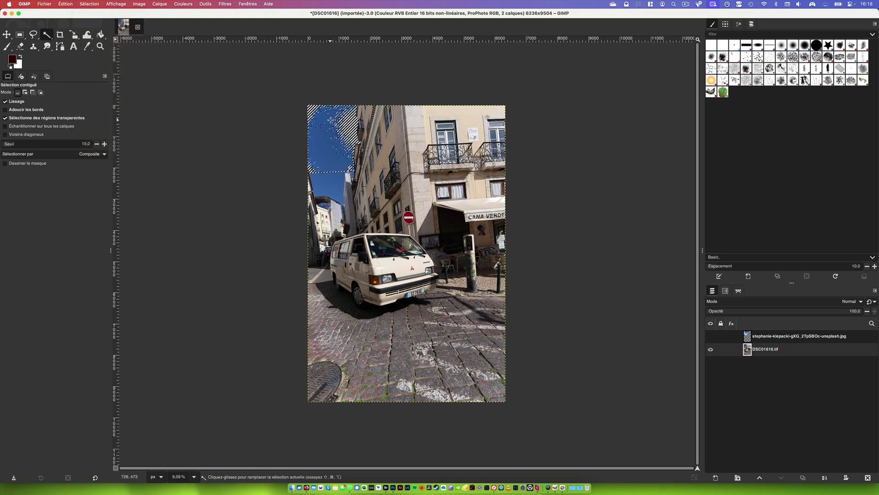
{"action": "left_click", "coordinate": [321, 154], "text": "shift"}
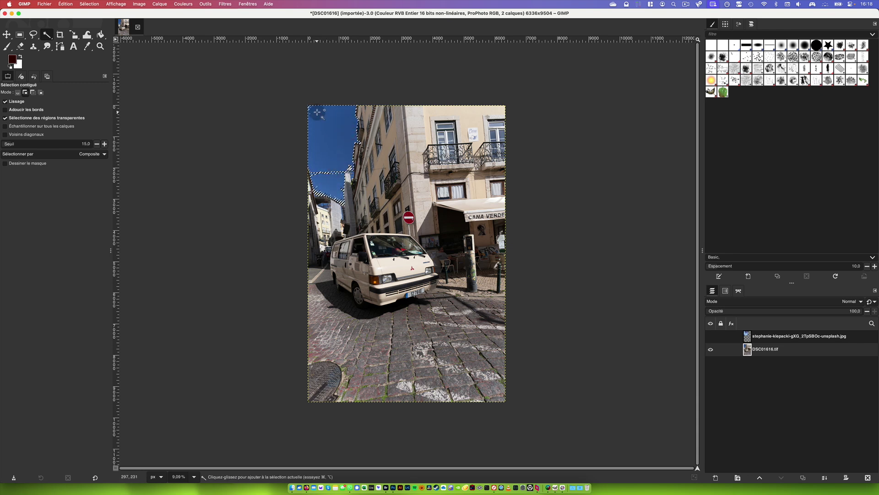
{"action": "left_click", "coordinate": [336, 172], "text": "shift"}
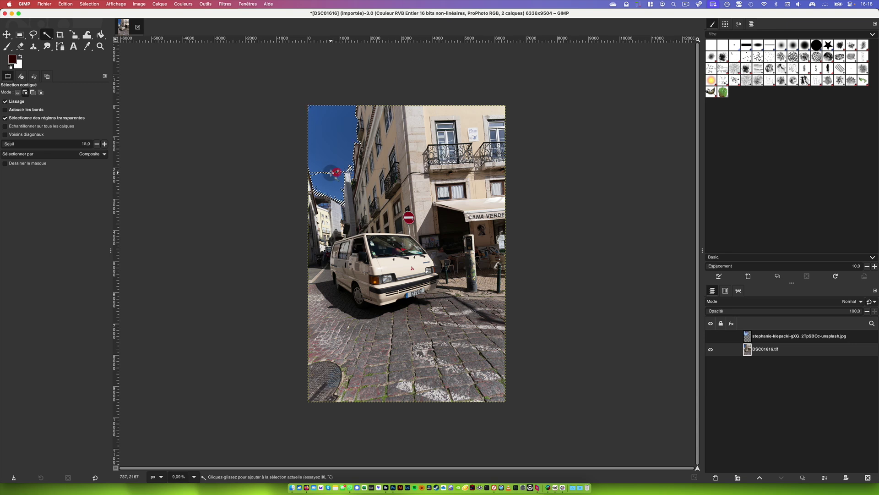
{"action": "left_click", "coordinate": [326, 177], "text": "shift"}
{"action": "left_click", "coordinate": [333, 173], "text": "shift"}
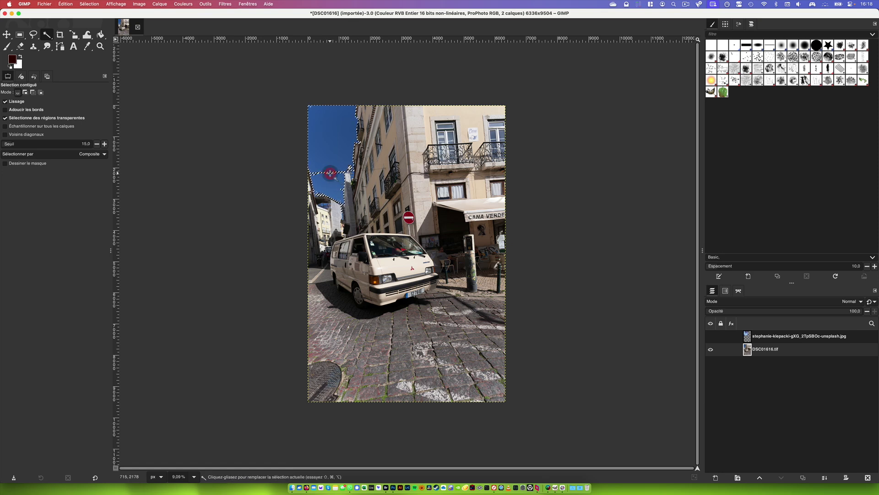
- Add the small sky gaps beside the MIRATUBOS sign and under the scaffolding roof to the selection, working at 50 % zoom
{"action": "left_click", "coordinate": [194, 477]}
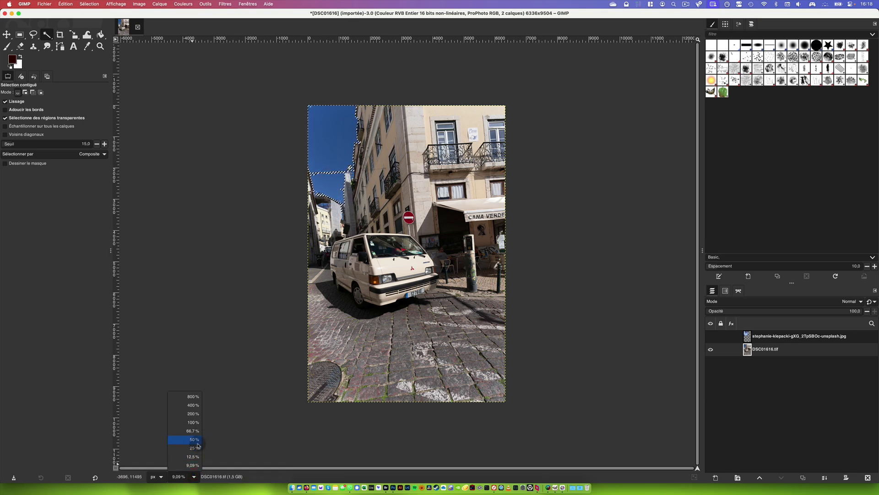
{"action": "left_click", "coordinate": [194, 440]}
{"action": "scroll", "coordinate": [262, 199], "scroll_direction": "up", "scroll_amount": 10}
{"action": "scroll", "coordinate": [262, 199], "scroll_direction": "left", "scroll_amount": 15}
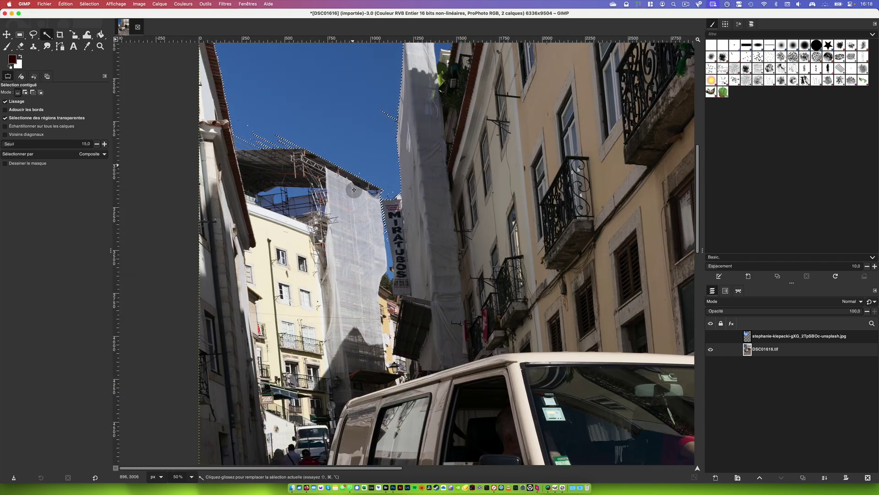
{"action": "scroll", "coordinate": [354, 189], "scroll_direction": "up", "scroll_amount": 5}
{"action": "left_click", "coordinate": [355, 269]}
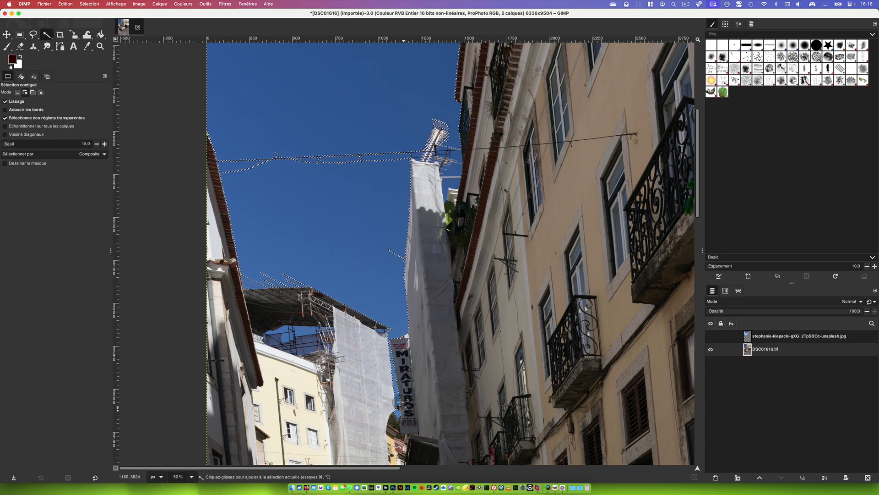
{"action": "left_click", "coordinate": [302, 332], "text": "shift"}
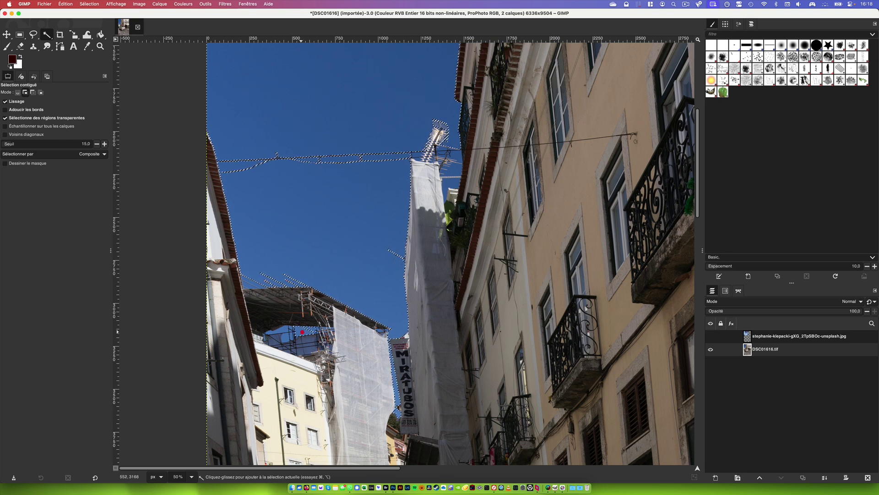
{"action": "left_click", "coordinate": [291, 336], "text": "shift"}
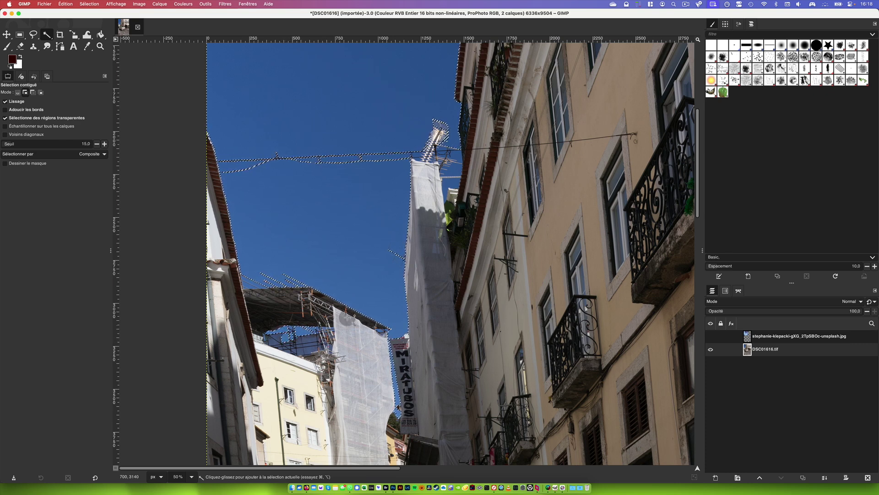
- Add the small sky gaps around the rooftop antenna and the overhead cable to the sky selection
{"action": "scroll", "coordinate": [386, 164], "scroll_direction": "up", "scroll_amount": 3}
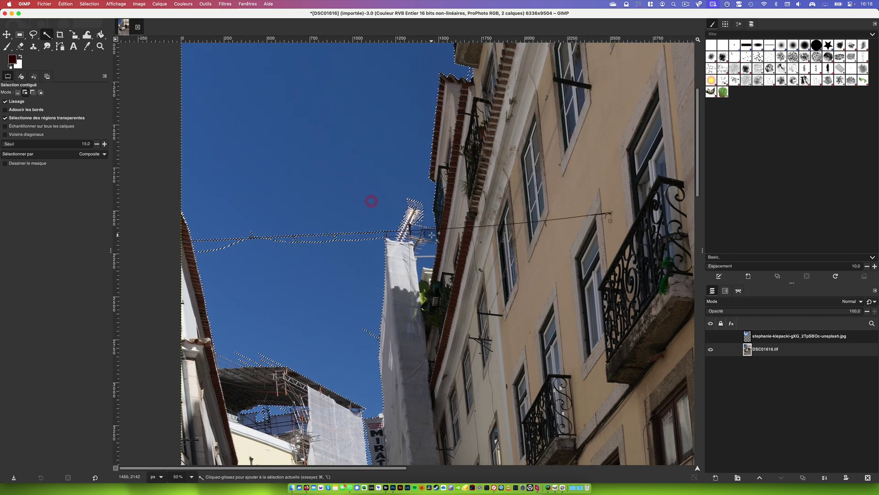
{"action": "left_click", "coordinate": [432, 249], "text": "shift"}
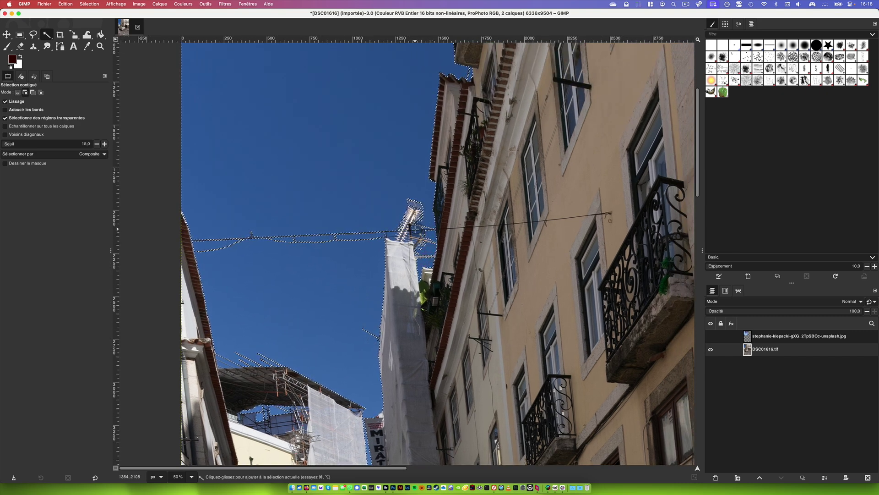
{"action": "left_click", "coordinate": [393, 234], "text": "shift"}
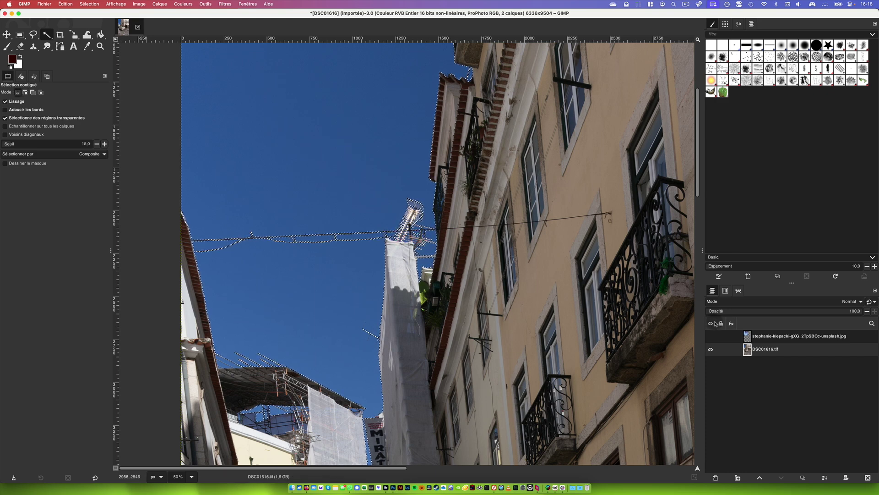
- Show the cloudy-sky layer again and add a layer mask to it initialised from the current selection
{"action": "left_click", "coordinate": [711, 336]}
{"action": "left_click", "coordinate": [754, 338]}
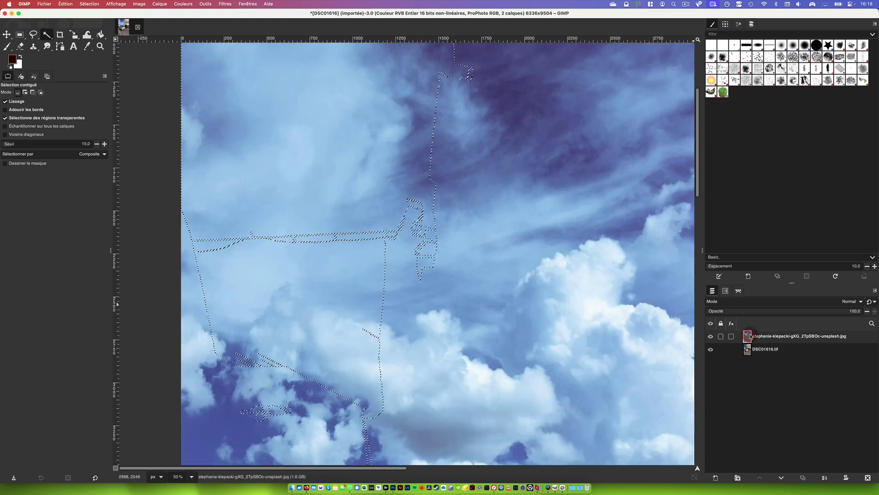
{"action": "right_click", "coordinate": [752, 338]}
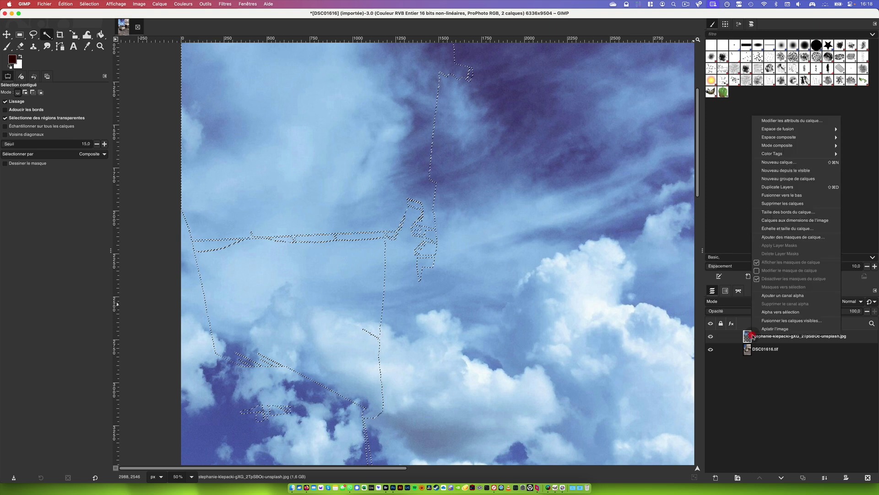
{"action": "left_click", "coordinate": [806, 238]}
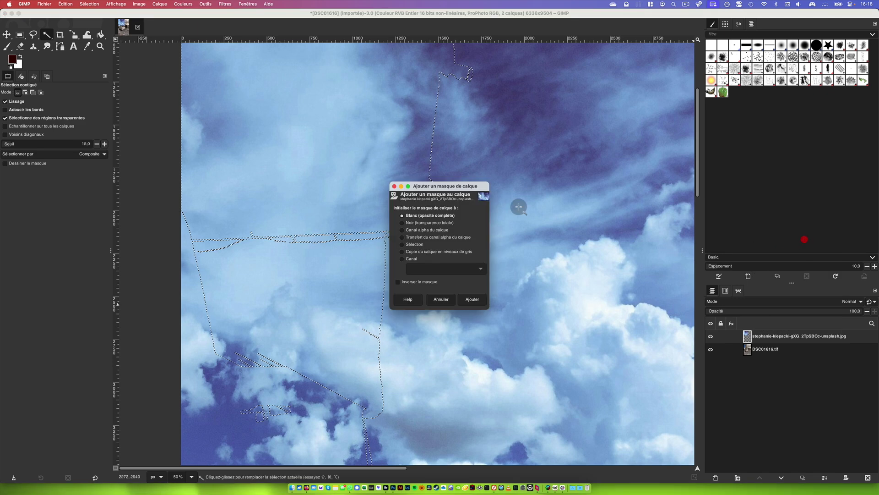
{"action": "left_click", "coordinate": [410, 244]}
{"action": "left_click", "coordinate": [469, 304]}
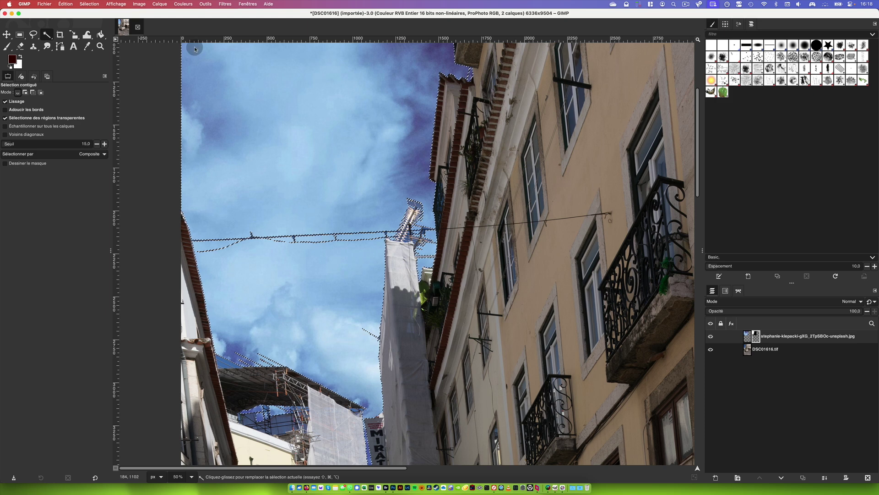
- Clear the selection and show the whole photo at 12.5 % zoom
{"action": "left_click", "coordinate": [89, 4]}
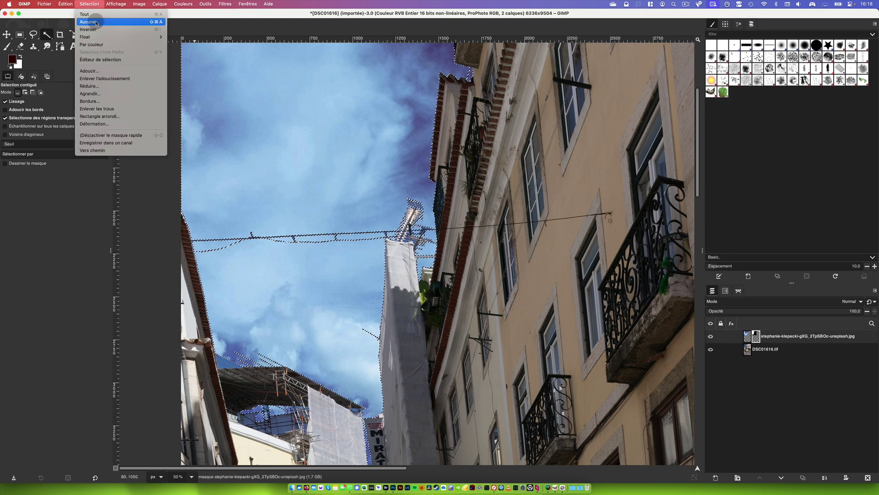
{"action": "left_click", "coordinate": [97, 23]}
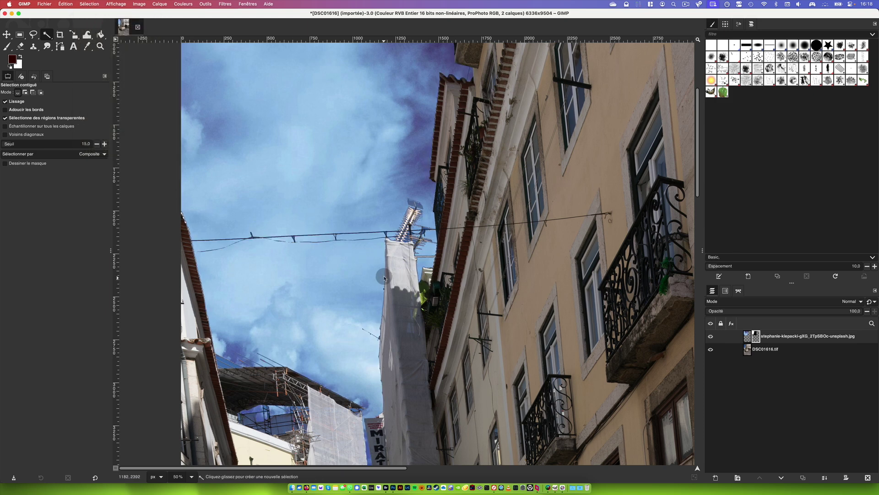
{"action": "left_click", "coordinate": [192, 476]}
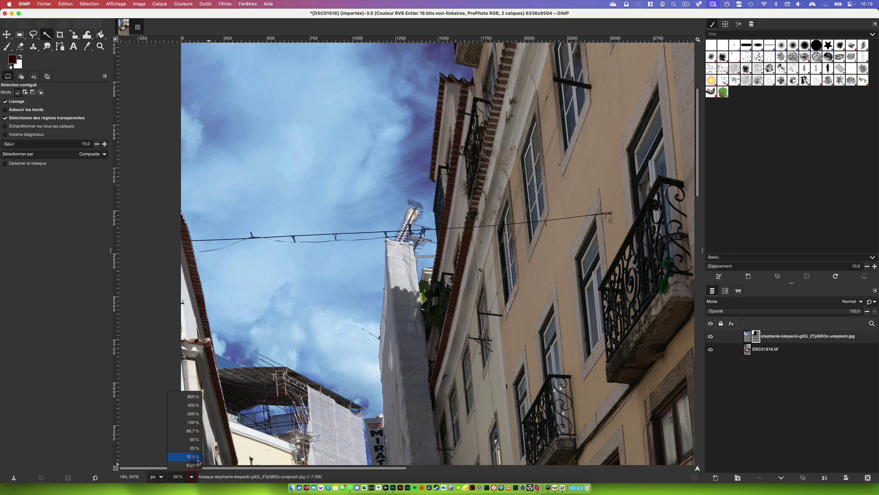
{"action": "left_click", "coordinate": [198, 457]}
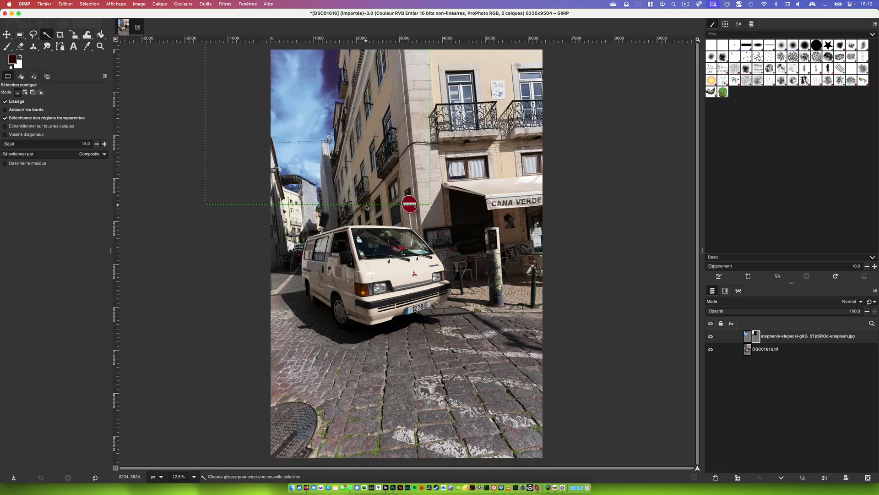
- Apply Curves to the cloudy-sky layer's image rather than its mask, lowering the blue channel's output at input 100 to about 90.7
{"action": "left_click", "coordinate": [748, 336]}
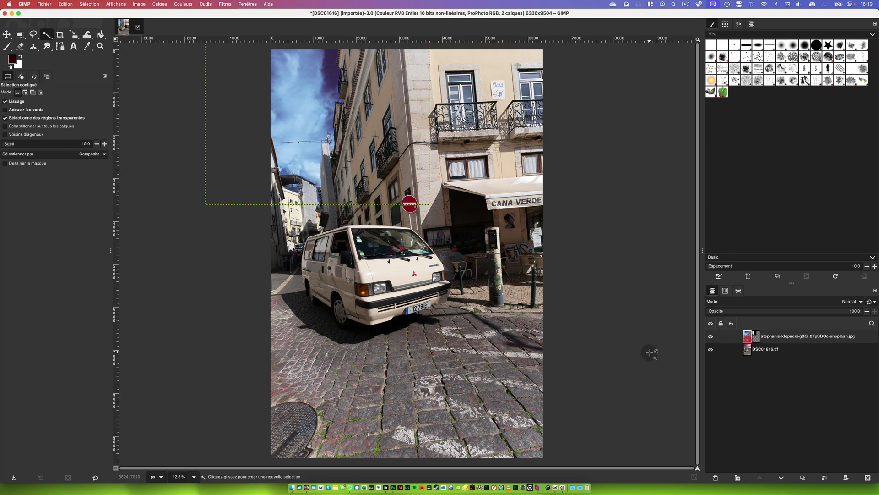
{"action": "left_click", "coordinate": [184, 5]}
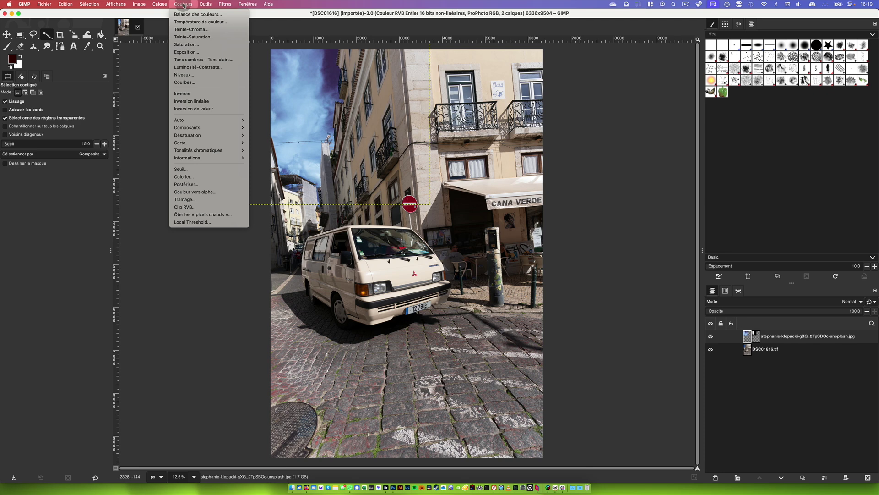
{"action": "left_click", "coordinate": [197, 82]}
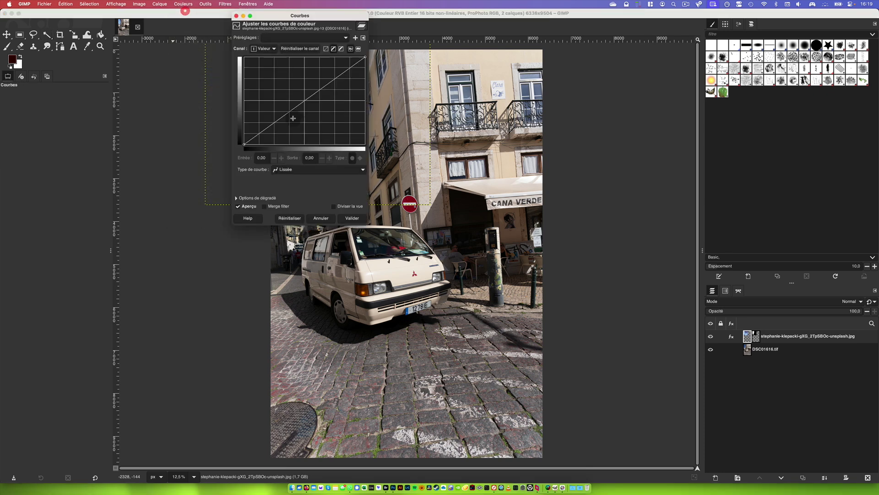
{"action": "left_click_drag", "start_coordinate": [328, 21], "coordinate": [567, 72]}
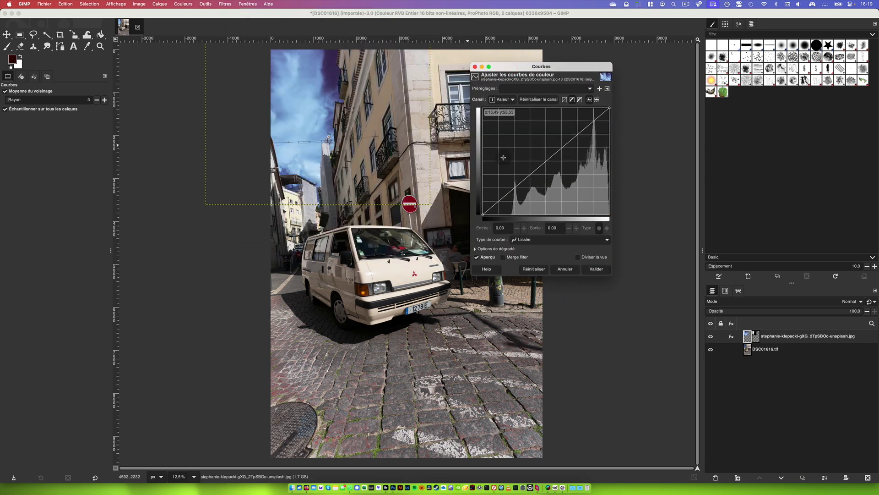
{"action": "left_click", "coordinate": [503, 99]}
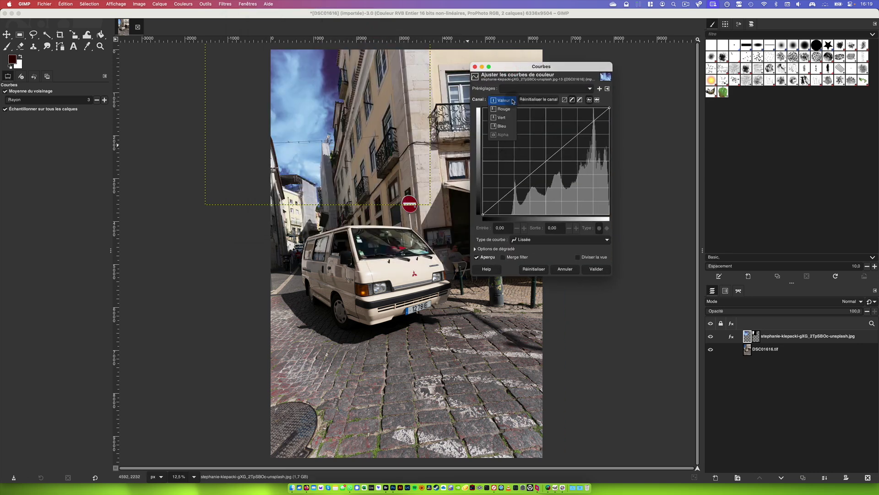
{"action": "left_click", "coordinate": [510, 124]}
{"action": "left_click", "coordinate": [609, 108]}
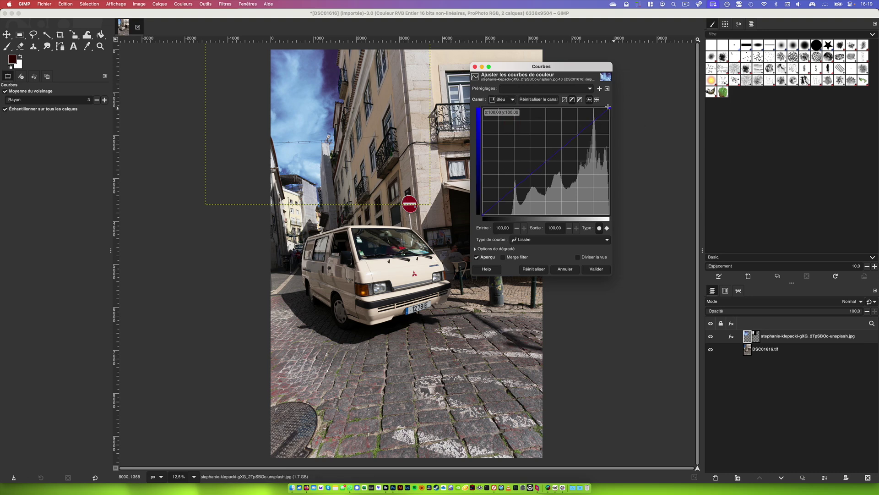
{"action": "left_click_drag", "start_coordinate": [627, 116], "coordinate": [655, 123]}
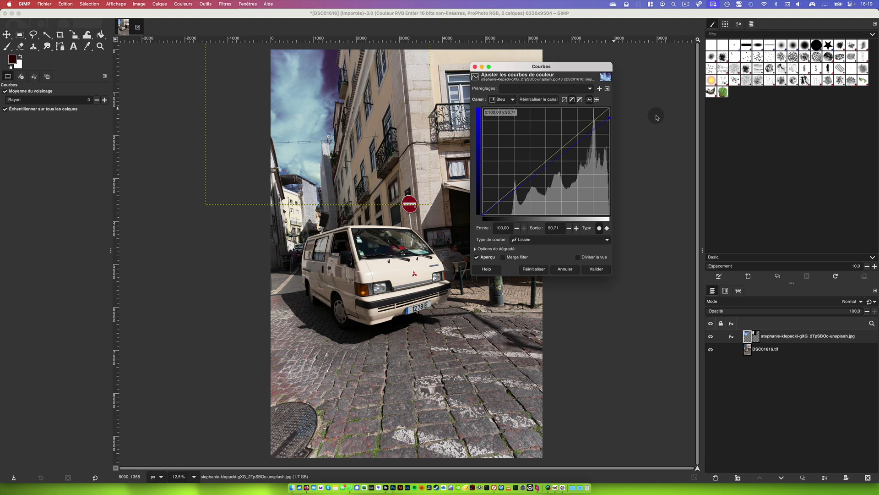
{"action": "left_click", "coordinate": [493, 216]}
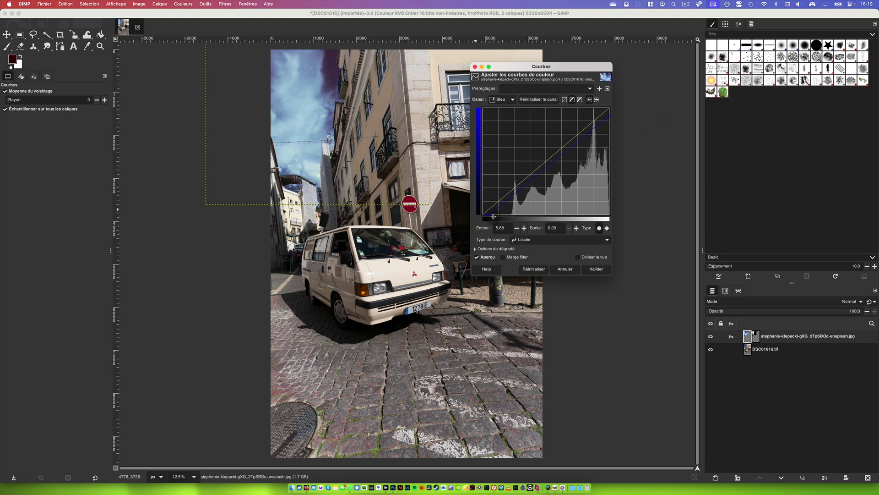
{"action": "mouse_move", "coordinate": [493, 216]}
{"action": "left_mouse_down"}
{"action": "mouse_move", "coordinate": [503, 214]}
{"action": "mouse_move", "coordinate": [463, 215]}
{"action": "mouse_move", "coordinate": [479, 219]}
{"action": "left_mouse_up"}
- Brighten the sky with Value curve points at about input 74.3, output 85.9 and input 20, output 32.4, and apply the curves
{"action": "left_click", "coordinate": [502, 100]}
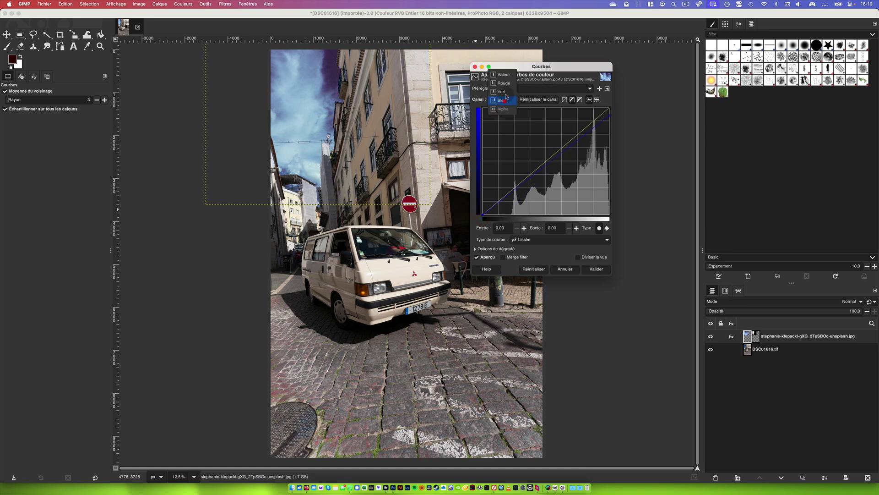
{"action": "left_click", "coordinate": [501, 74]}
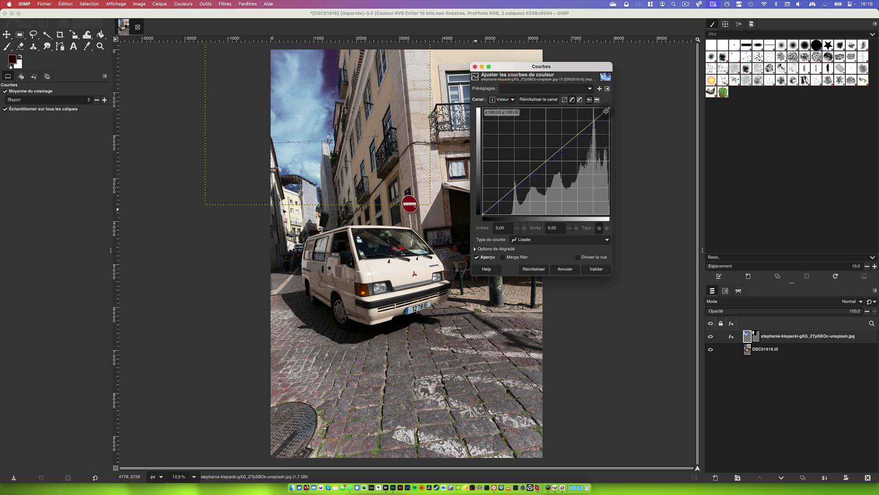
{"action": "left_click_drag", "start_coordinate": [592, 121], "coordinate": [577, 123]}
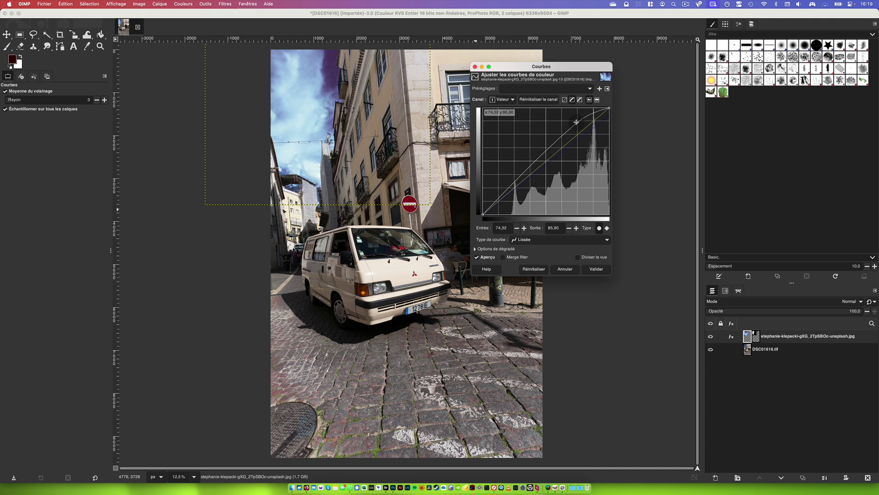
{"action": "left_click", "coordinate": [509, 180]}
{"action": "left_click_drag", "start_coordinate": [509, 180], "coordinate": [508, 180]}
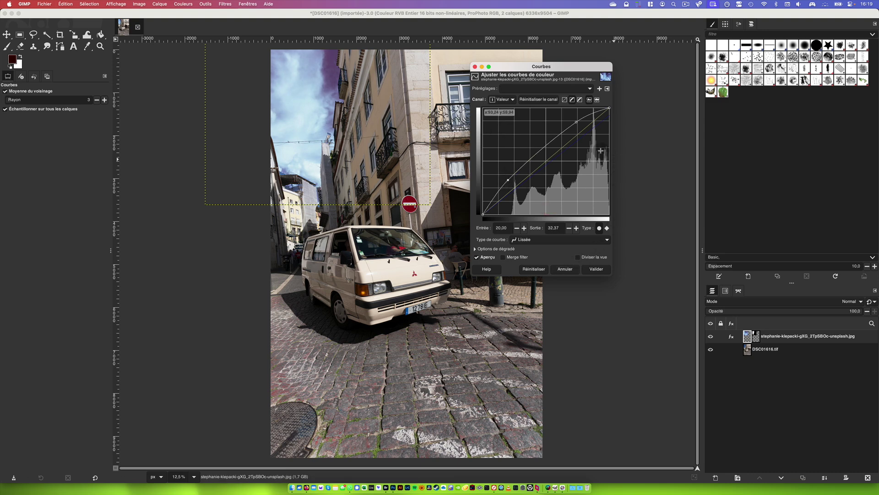
{"action": "left_click", "coordinate": [603, 271]}
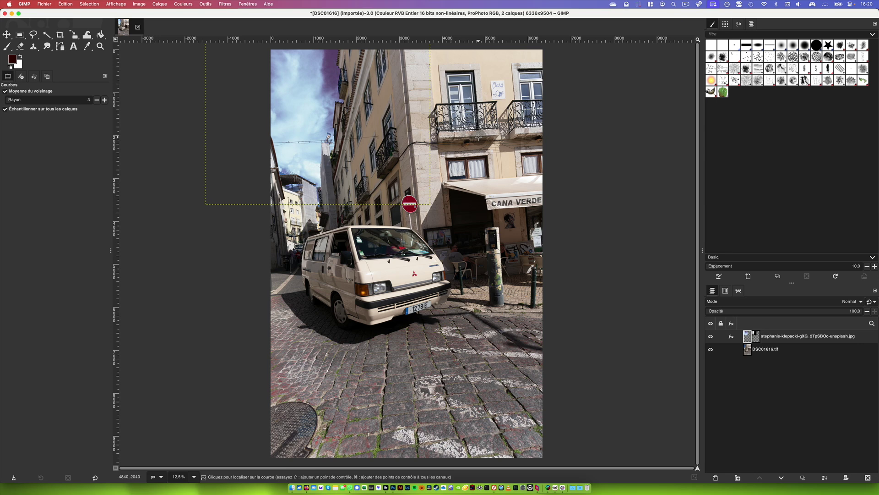
{"action": "left_click", "coordinate": [757, 349]}
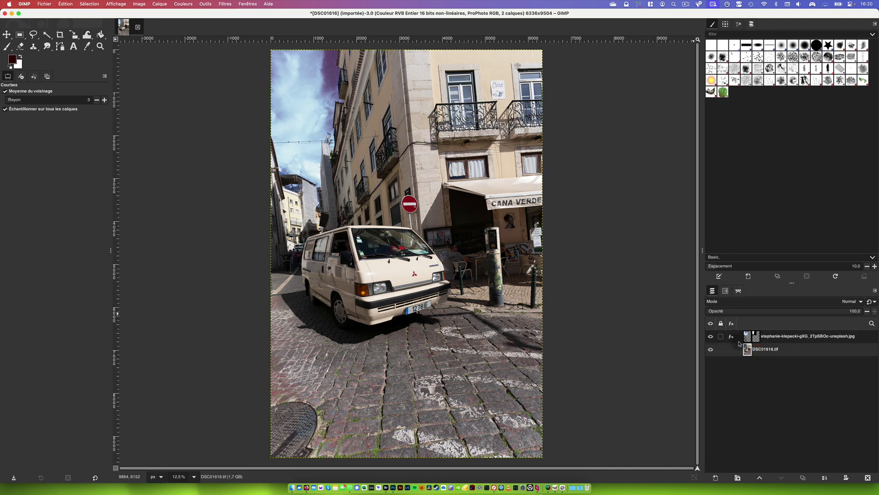
{"action": "left_click", "coordinate": [770, 385]}
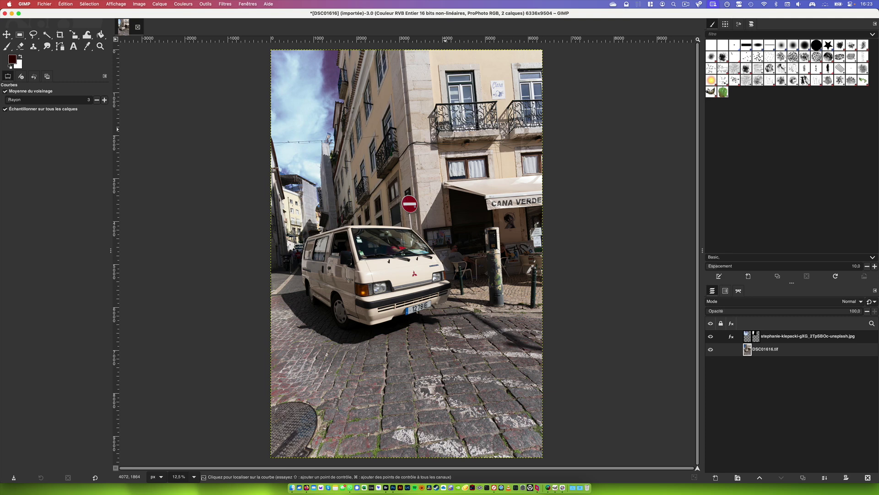
{"action": "left_click", "coordinate": [731, 337]}
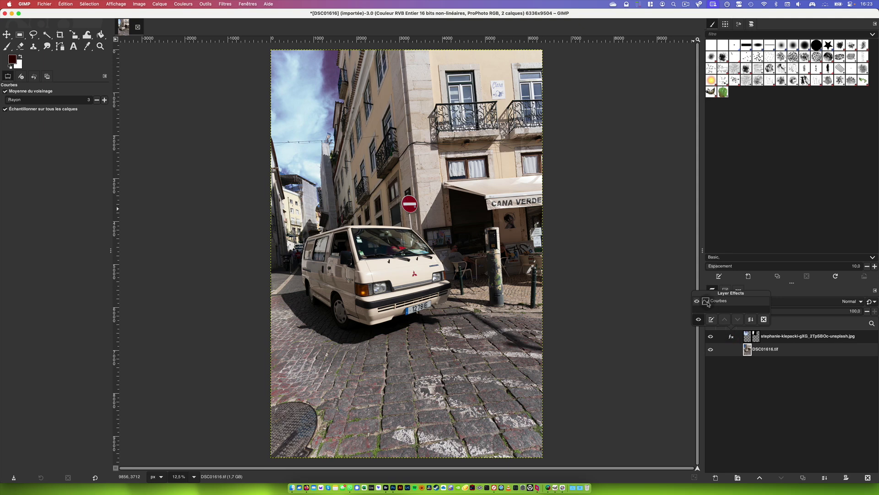
{"action": "left_click", "coordinate": [707, 303]}
{"action": "left_click_drag", "start_coordinate": [524, 173], "coordinate": [495, 176]}
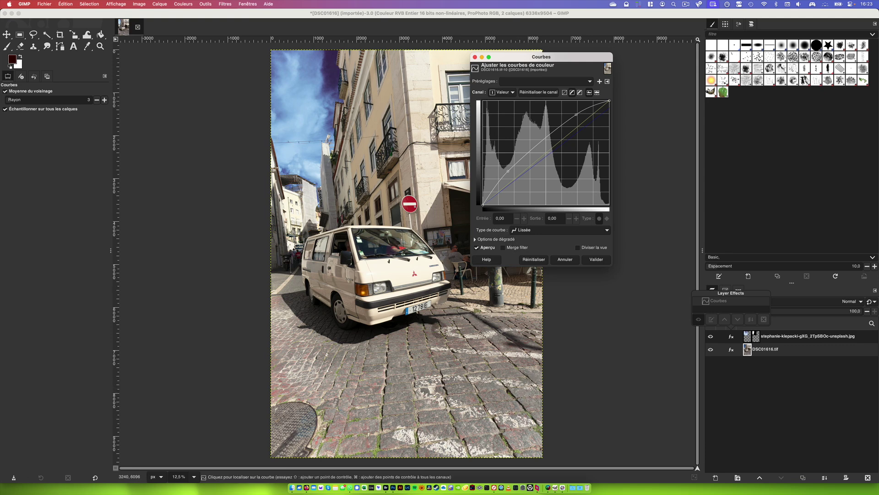
{"action": "mouse_move", "coordinate": [508, 171]}
{"action": "left_mouse_down"}
{"action": "mouse_move", "coordinate": [509, 178]}
{"action": "mouse_move", "coordinate": [508, 160]}
{"action": "left_mouse_up"}
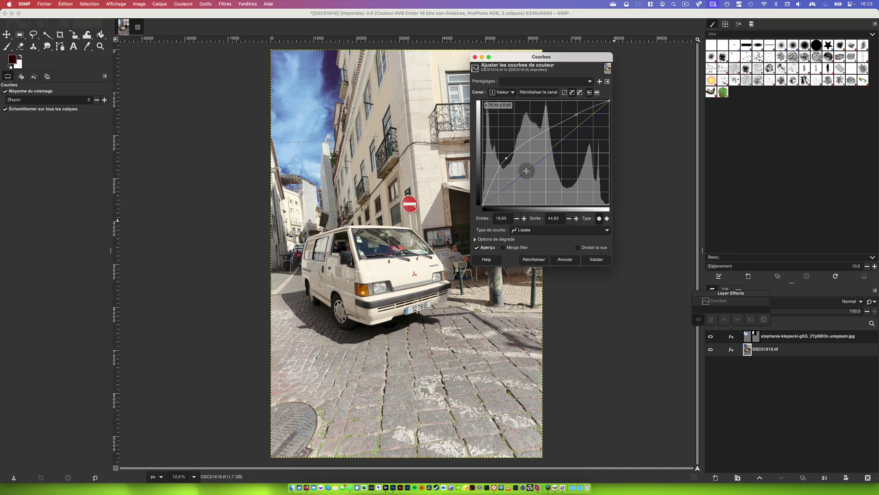
{"action": "left_click", "coordinate": [566, 259]}
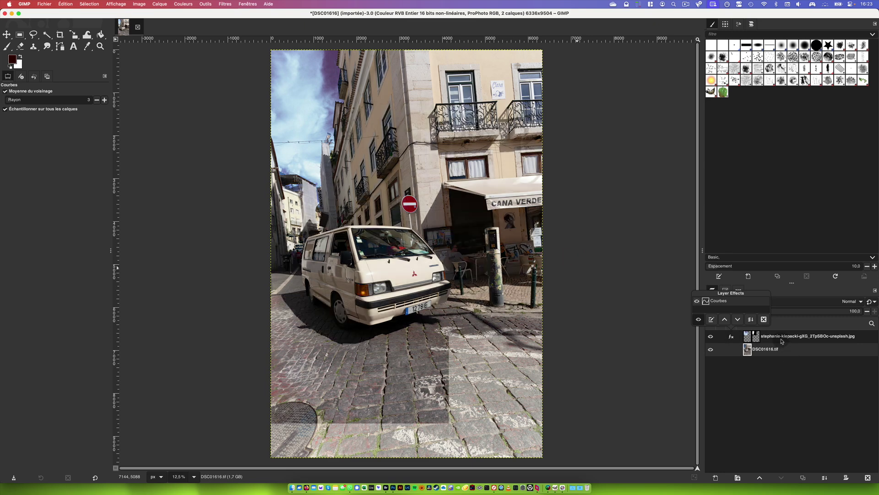
{"action": "left_click", "coordinate": [731, 337]}
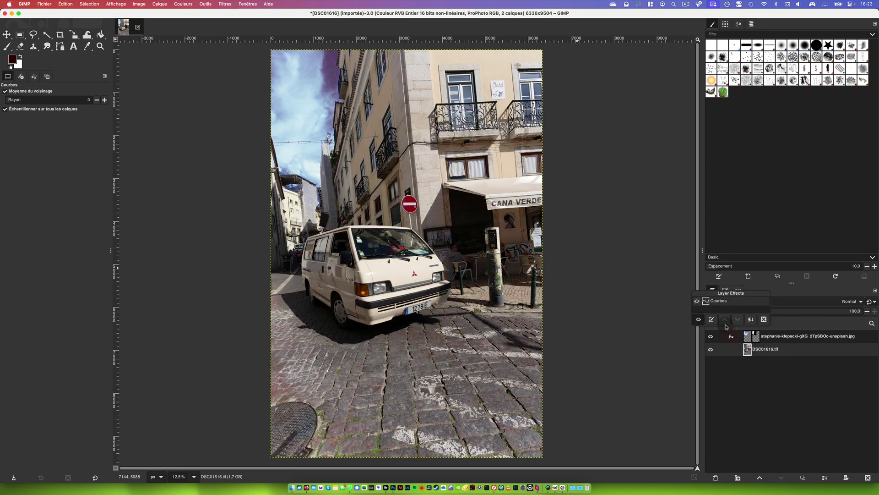
{"action": "left_click", "coordinate": [706, 304]}
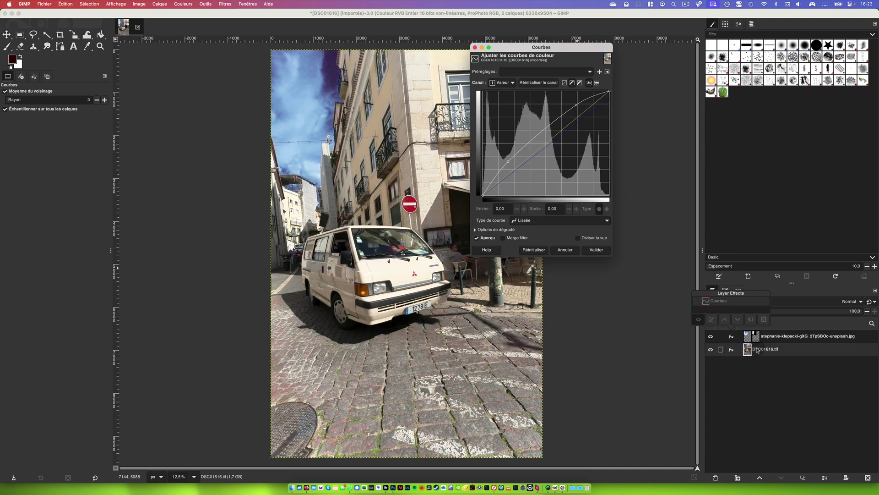
{"action": "left_click", "coordinate": [575, 253]}
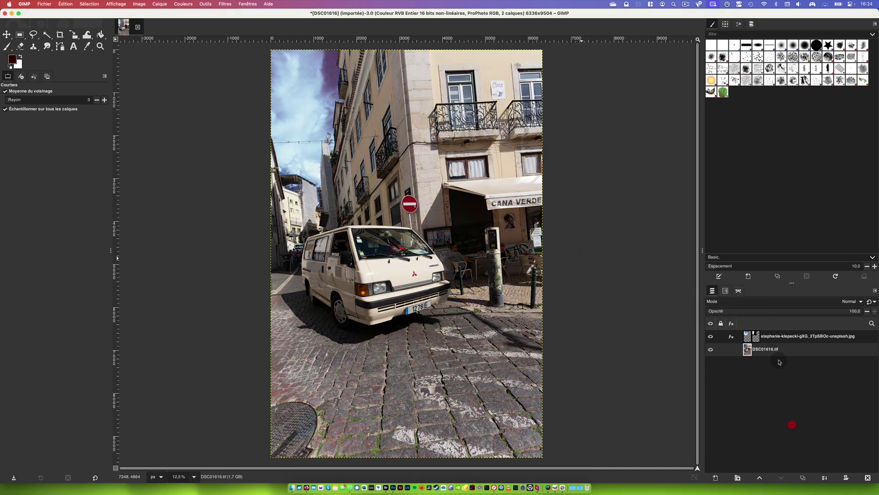
- Reopen the cloudy-sky layer's Curves effect and move the Value curve's shadow point to about input 18.4, output 34.5
{"action": "left_click", "coordinate": [772, 338]}
{"action": "left_click", "coordinate": [732, 337]}
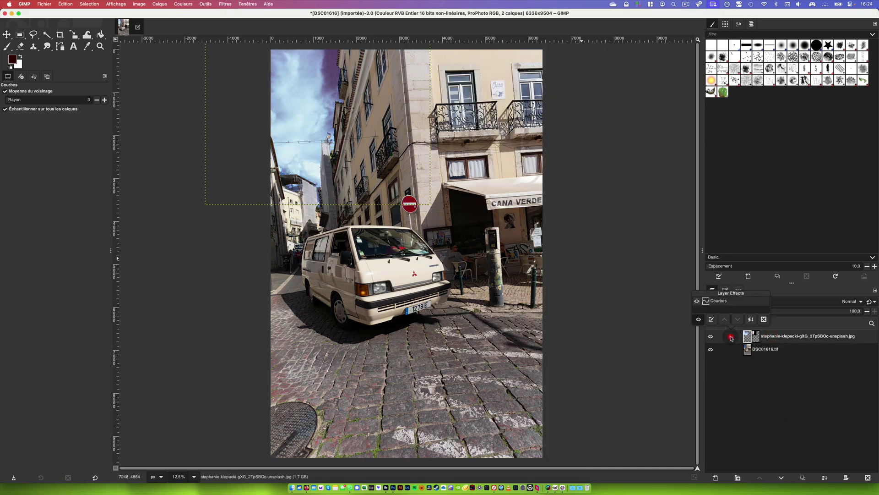
{"action": "double_click", "coordinate": [707, 302]}
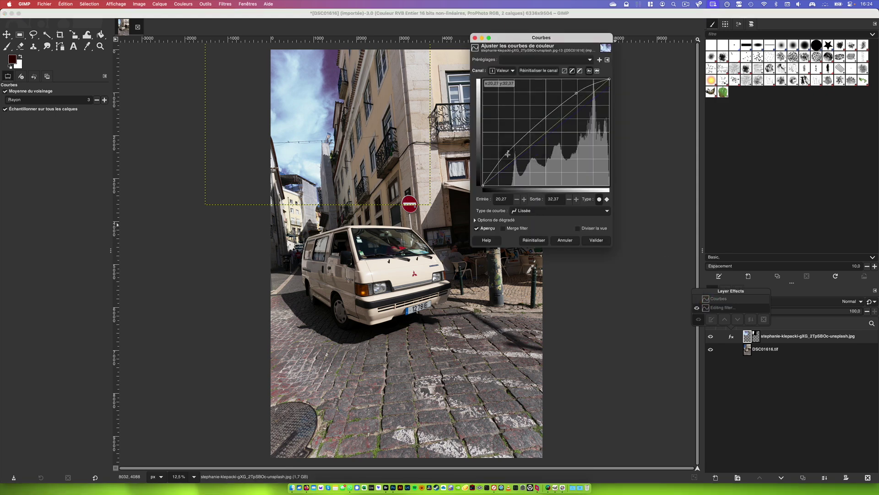
{"action": "mouse_move", "coordinate": [508, 151]}
{"action": "left_mouse_down"}
{"action": "mouse_move", "coordinate": [505, 141]}
{"action": "mouse_move", "coordinate": [507, 148]}
{"action": "left_mouse_up"}
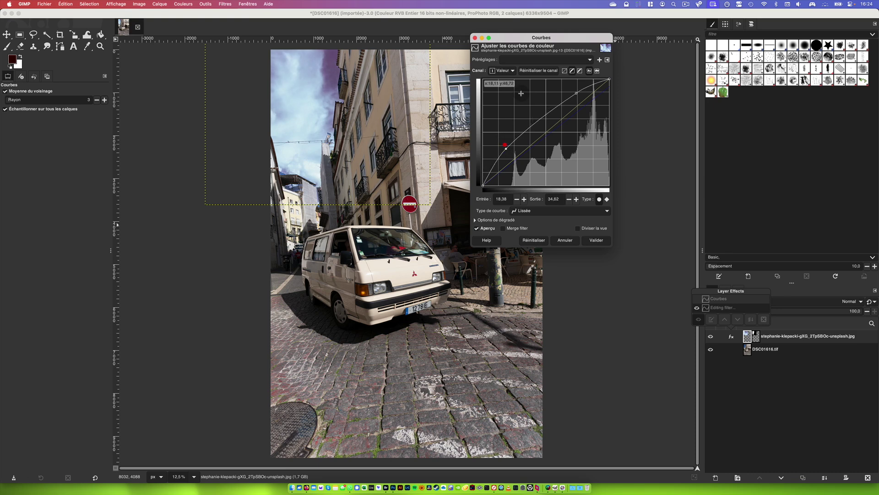
- Lower the red channel's highlights slightly with a curve point at about input 77, output 74
{"action": "left_click", "coordinate": [513, 70]}
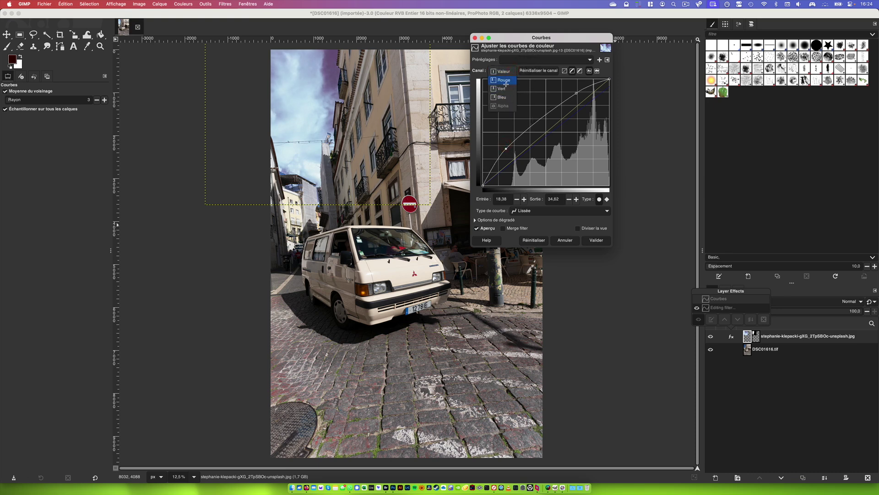
{"action": "left_click", "coordinate": [504, 79]}
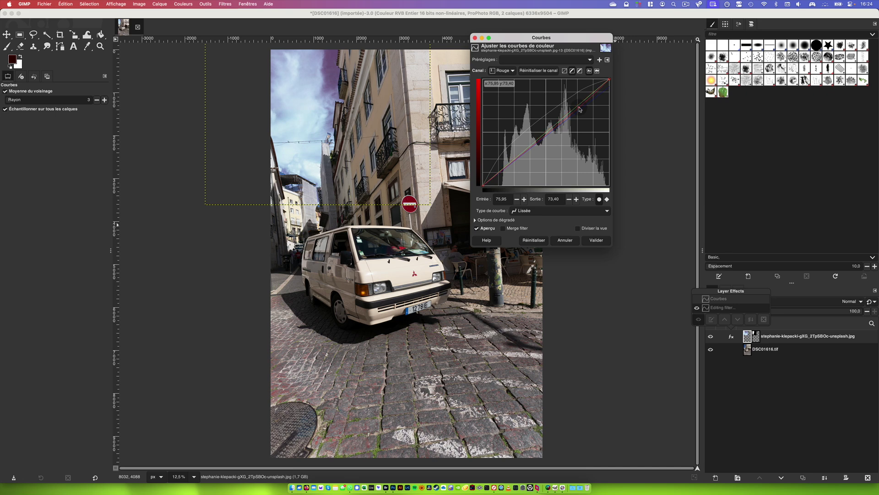
{"action": "left_click_drag", "start_coordinate": [579, 107], "coordinate": [581, 109]}
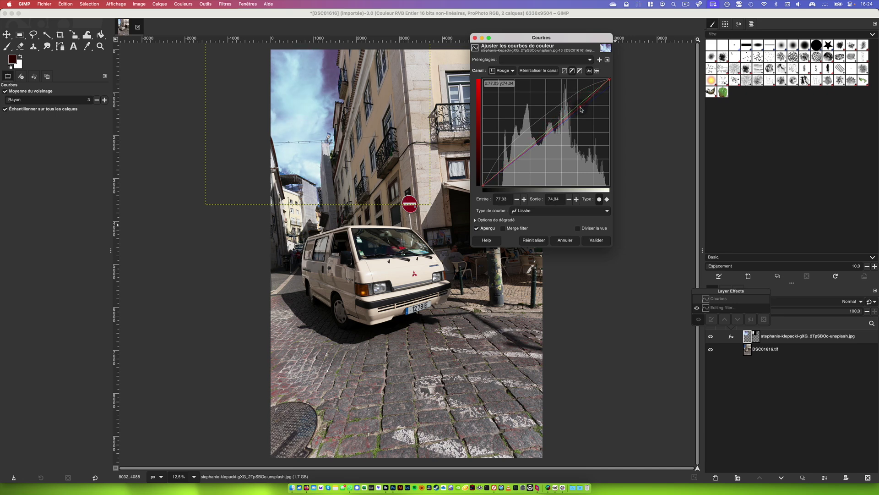
{"action": "left_click", "coordinate": [536, 149]}
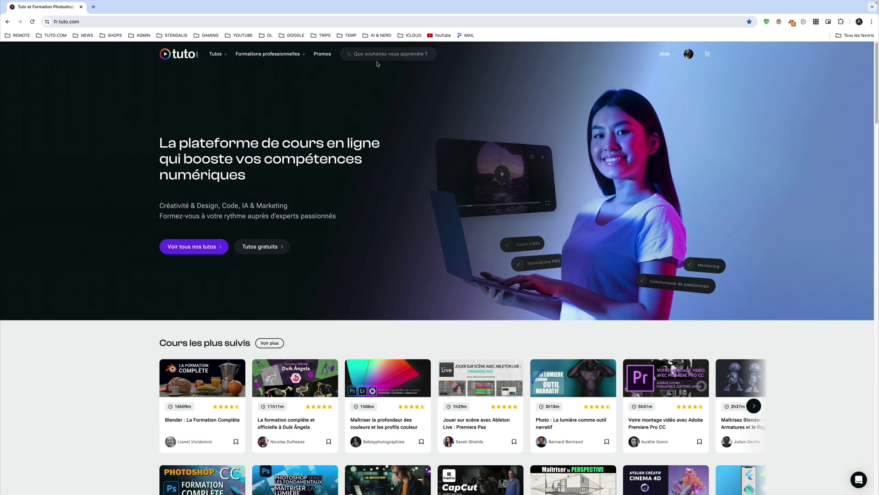
- Switch to the Tuto.com site in Chrome, search for the trainer by name and look through all of the listed courses
{"action": "left_click", "coordinate": [377, 56]}
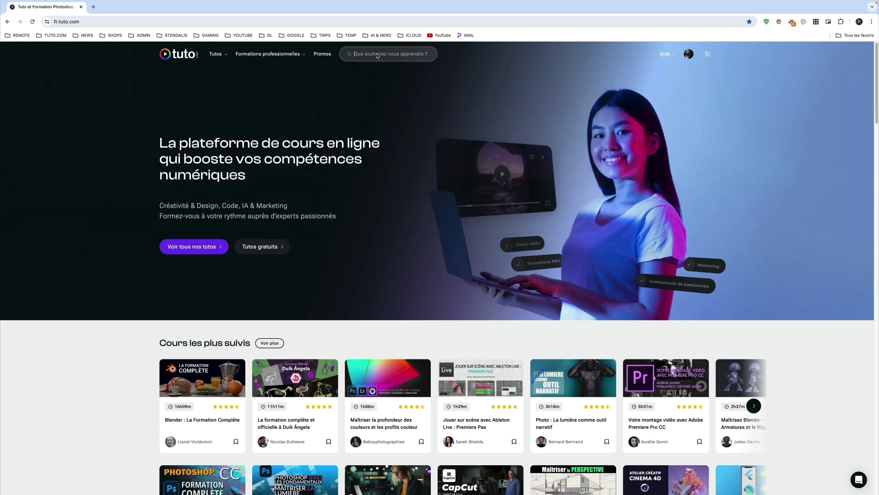
{"action": "type", "text": "julien pons"}
{"action": "key", "text": "Return"}
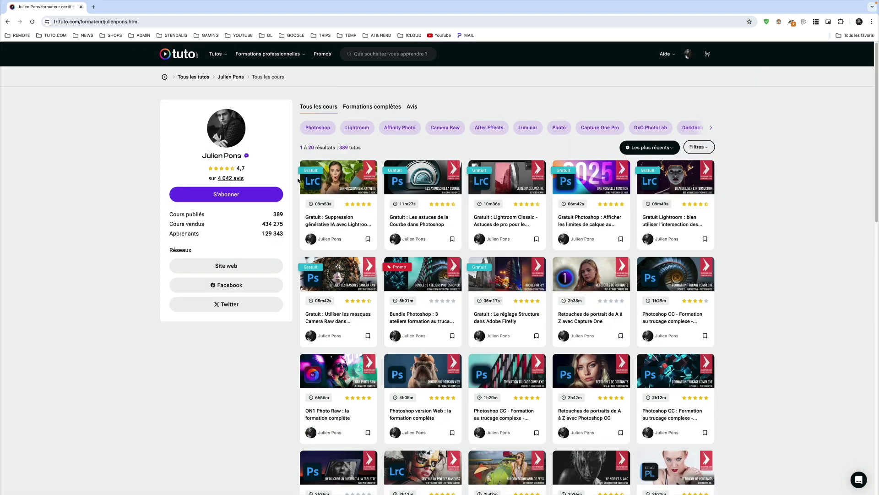
{"action": "scroll", "coordinate": [727, 250], "scroll_direction": "down", "scroll_amount": 5}
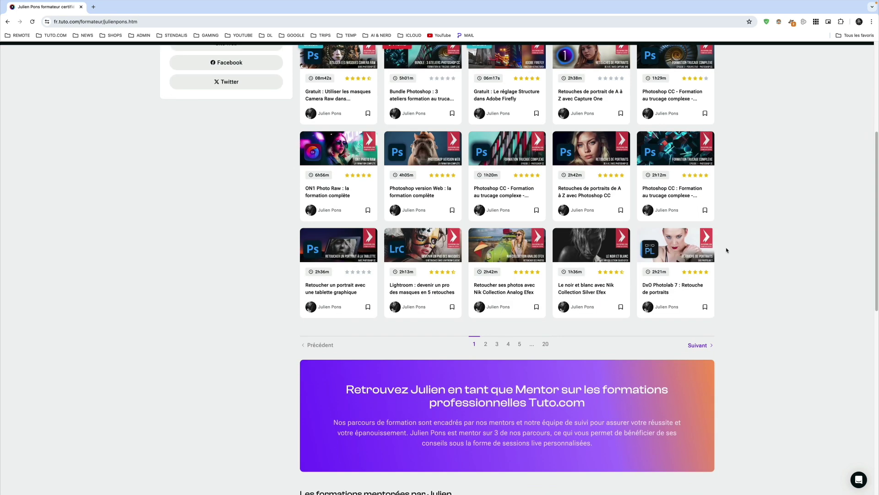
- Browse the trainer's complete courses filtered by topic, including Photoshop and Camera Raw
{"action": "scroll", "coordinate": [728, 275], "scroll_direction": "up", "scroll_amount": 5}
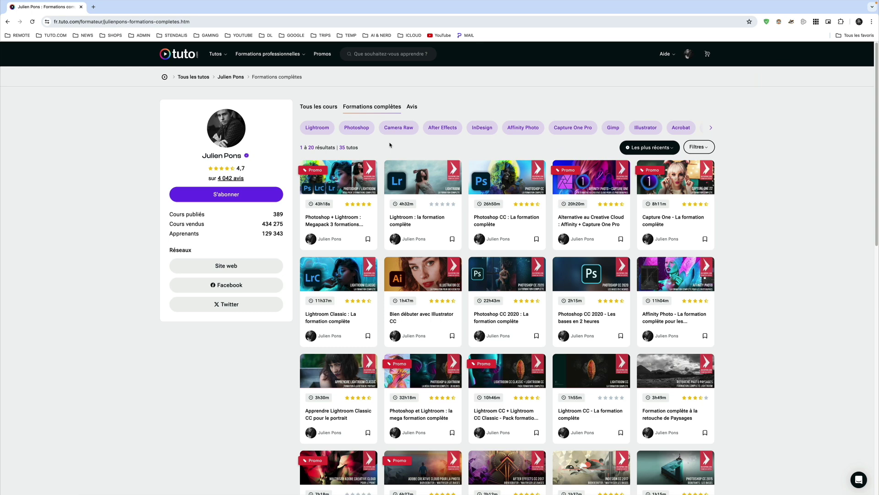
{"action": "left_click", "coordinate": [362, 129]}
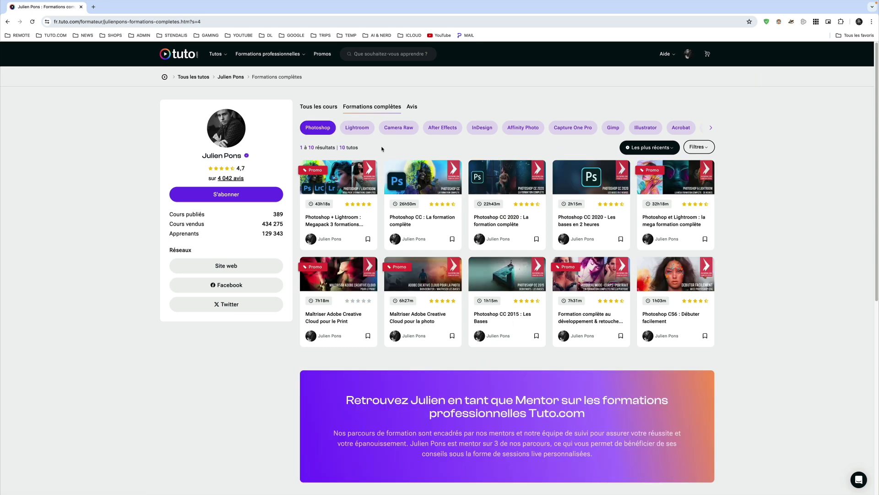
{"action": "left_click", "coordinate": [357, 128]}
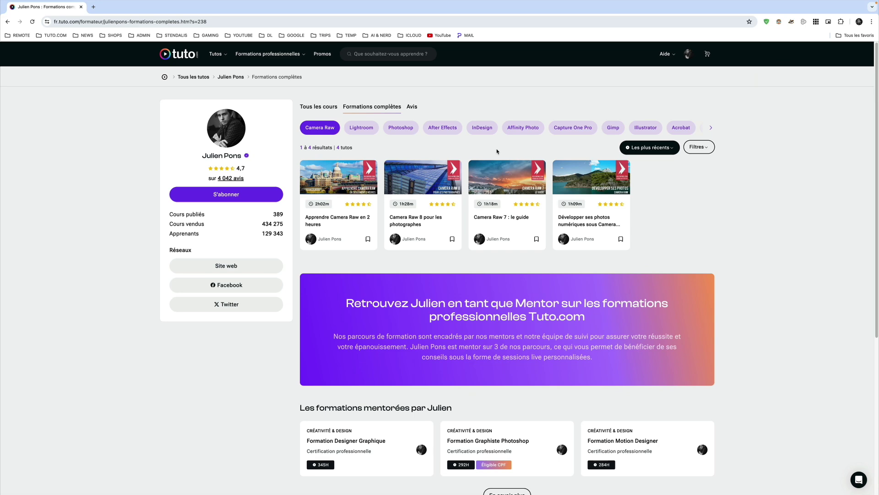
- Go back to all of the trainer's courses, check the sort orders and filter for free courses under 15 minutes
{"action": "left_click", "coordinate": [336, 110]}
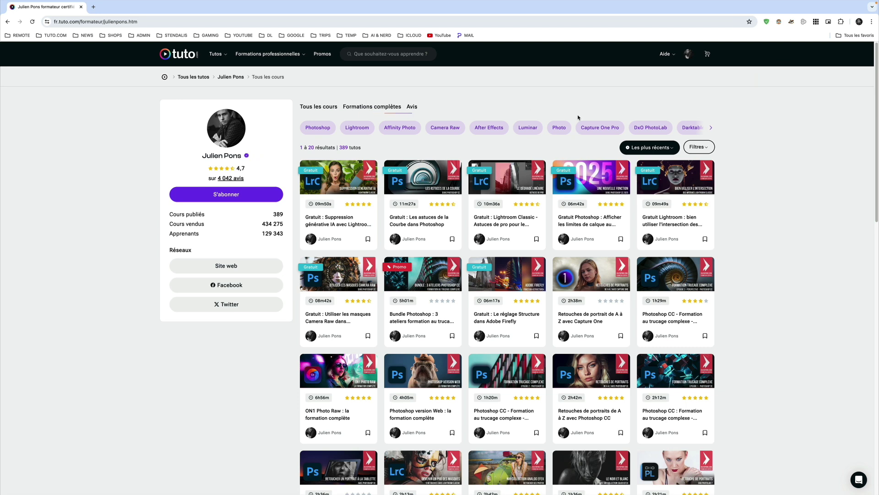
{"action": "left_click", "coordinate": [672, 148]}
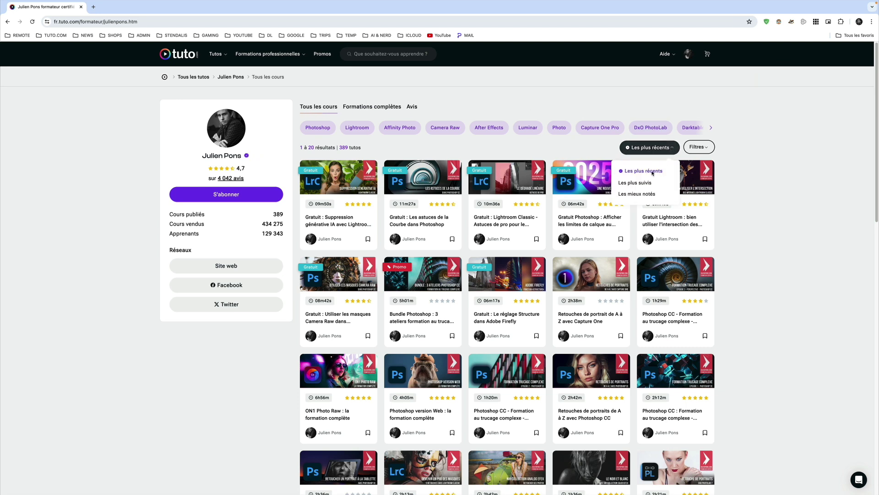
{"action": "left_click", "coordinate": [710, 150]}
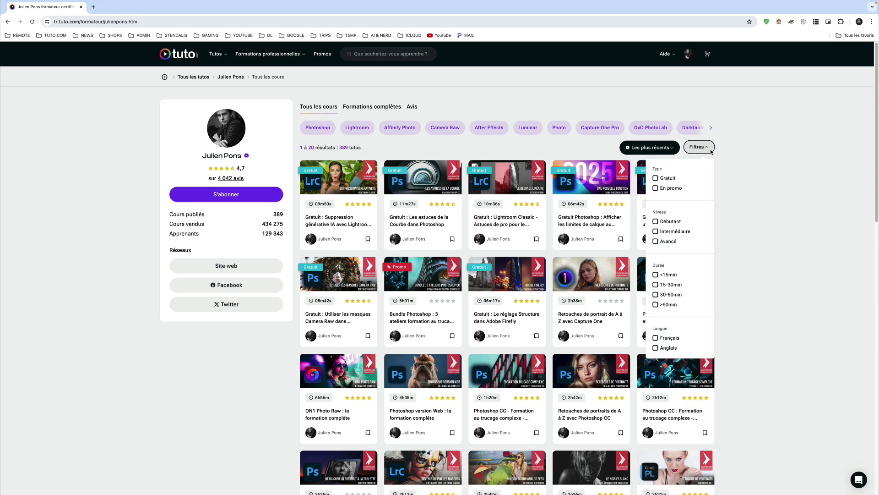
{"action": "left_click", "coordinate": [663, 179]}
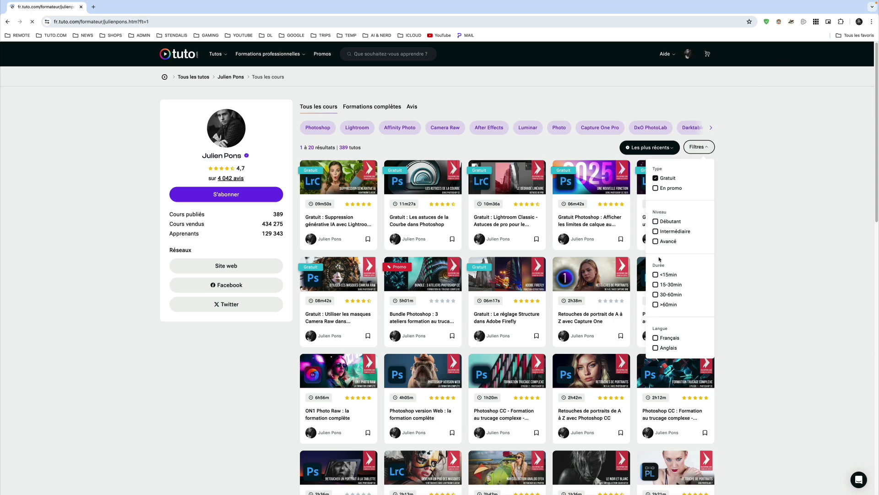
{"action": "left_click", "coordinate": [656, 275]}
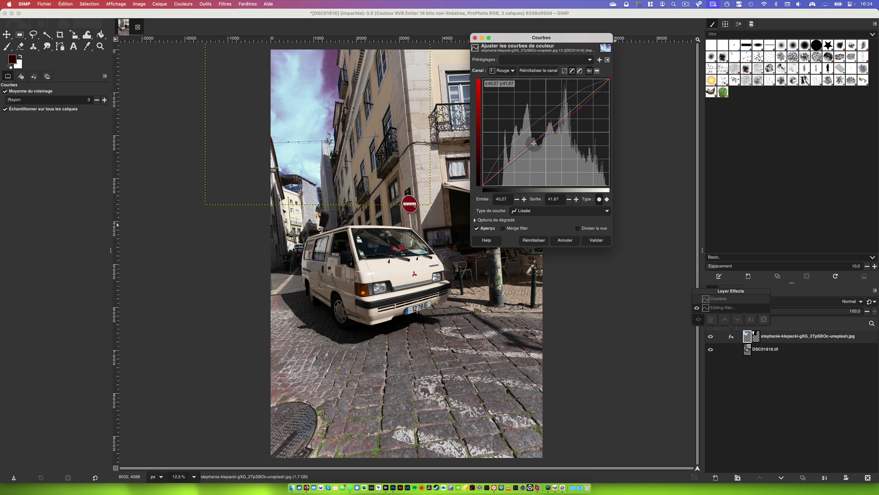
- Return to GIMP, lower the red curve at about input 40.5 to output 38.8, view the green channel and apply the curves
{"action": "left_click_drag", "start_coordinate": [533, 143], "coordinate": [534, 144]}
{"action": "left_click", "coordinate": [505, 72]}
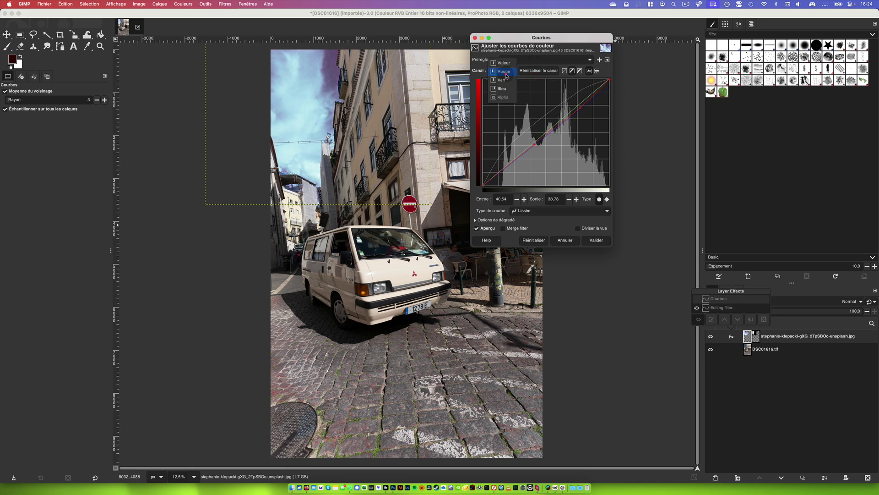
{"action": "left_click", "coordinate": [508, 84]}
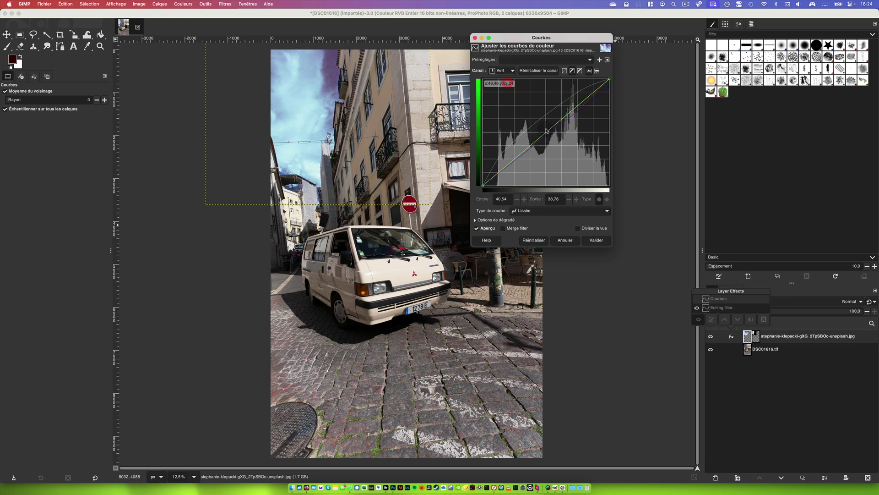
{"action": "left_click", "coordinate": [597, 240]}
- Try a Hue-Saturation effect on the cloudy-sky layer with overall hue about 20.5, lightness 20.8 and saturation -20.8
{"action": "left_click", "coordinate": [182, 4]}
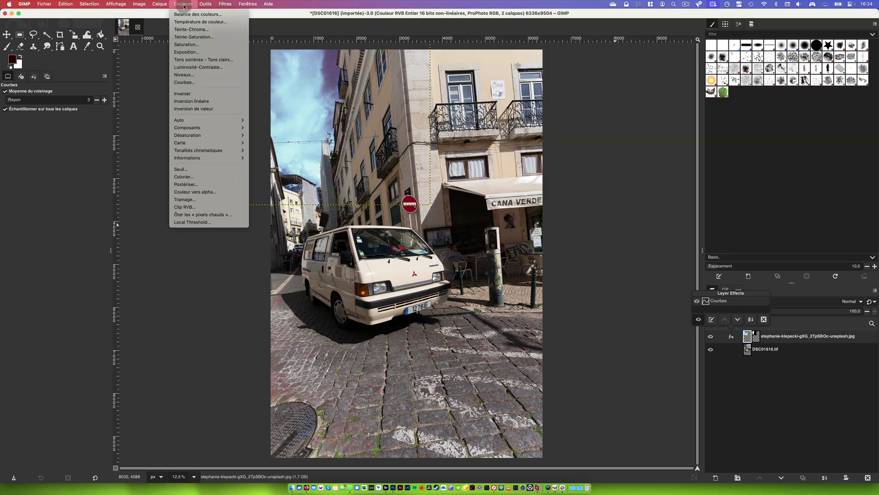
{"action": "left_click", "coordinate": [194, 37]}
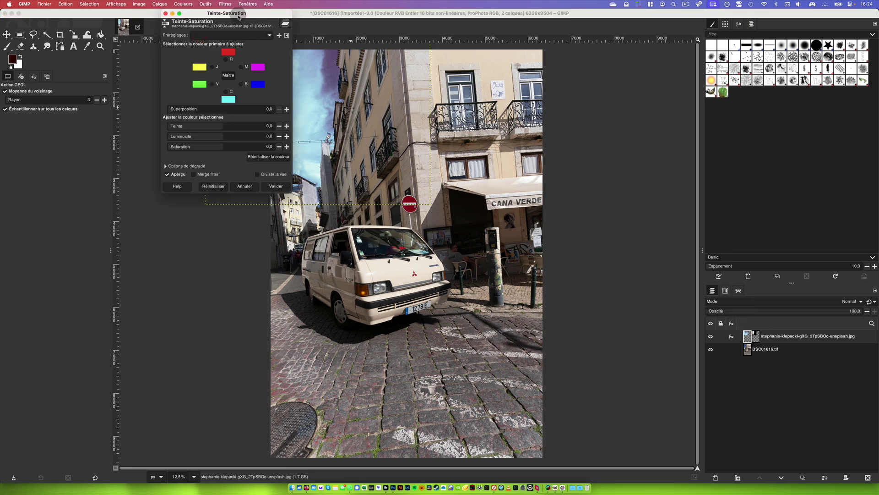
{"action": "left_click_drag", "start_coordinate": [239, 16], "coordinate": [546, 108]}
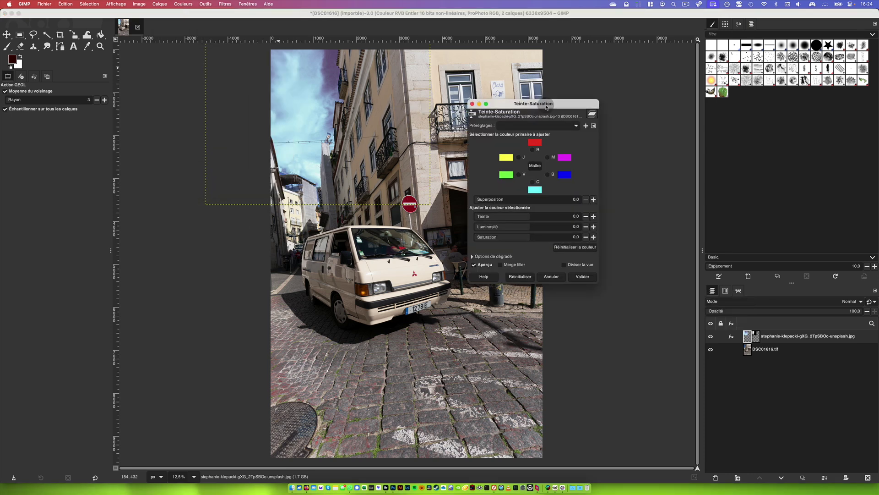
{"action": "left_click", "coordinate": [732, 336]}
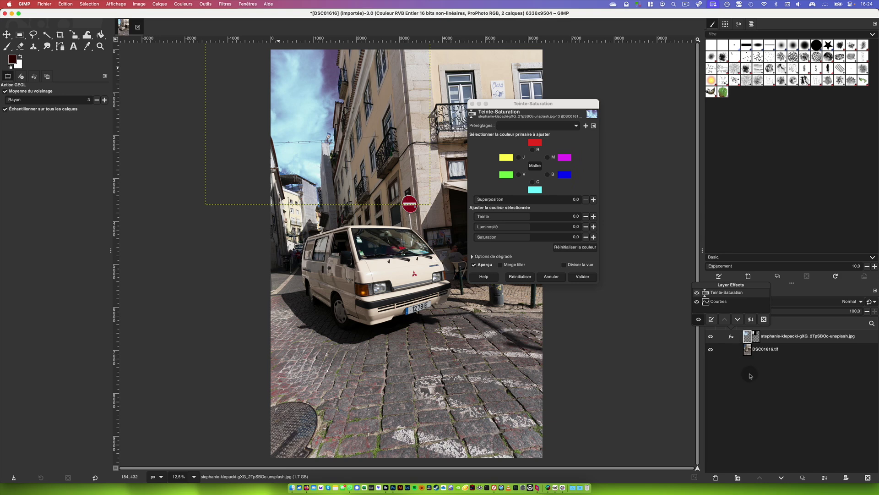
{"action": "left_click", "coordinate": [530, 114]}
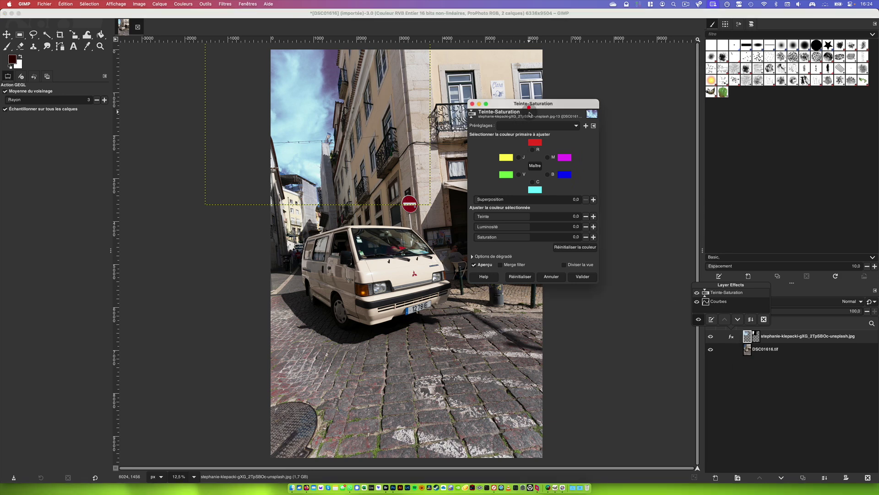
{"action": "left_click_drag", "start_coordinate": [526, 216], "coordinate": [531, 216]}
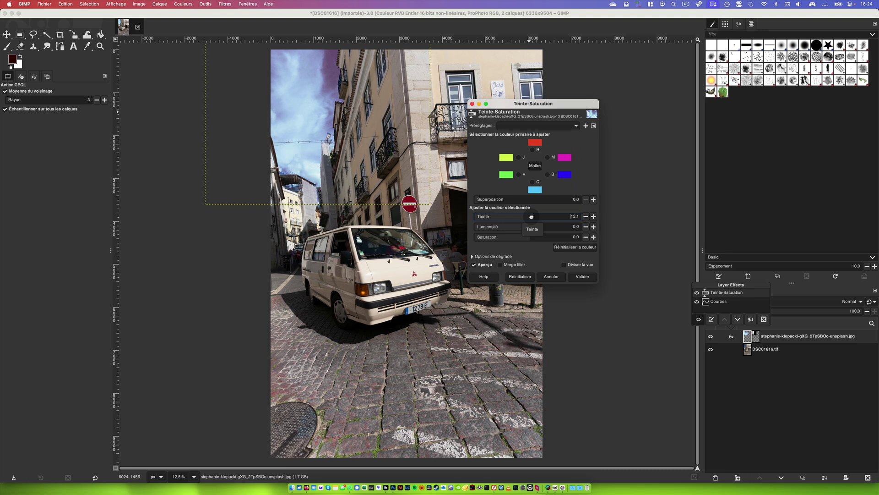
{"action": "left_click_drag", "start_coordinate": [531, 217], "coordinate": [518, 238]}
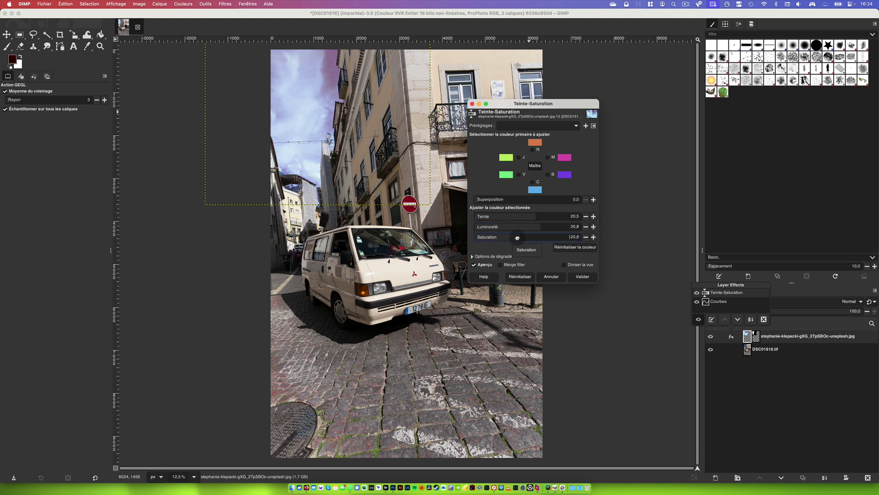
- Try shifting only the cyan hue to about 37.4 with an overlap of about 29.2, and close the Hue-Saturation and layer effects windows
{"action": "left_click", "coordinate": [533, 182]}
{"action": "left_click_drag", "start_coordinate": [527, 216], "coordinate": [538, 216]}
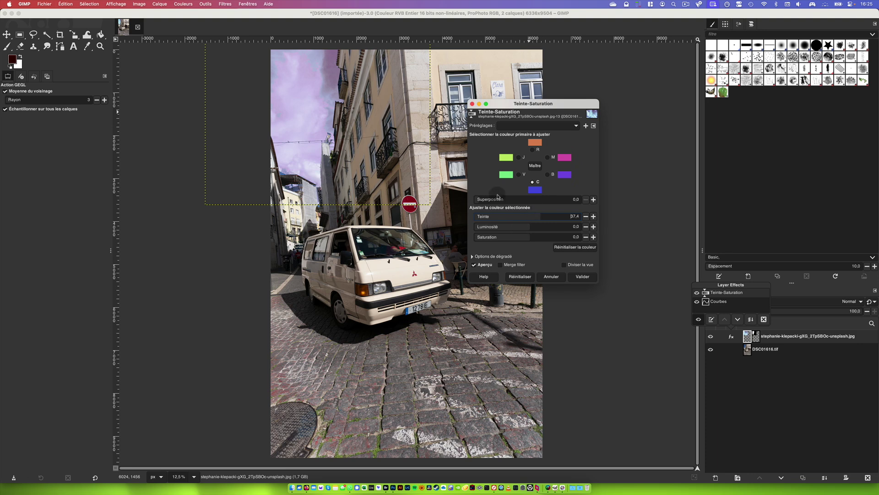
{"action": "left_click_drag", "start_coordinate": [483, 200], "coordinate": [506, 201]}
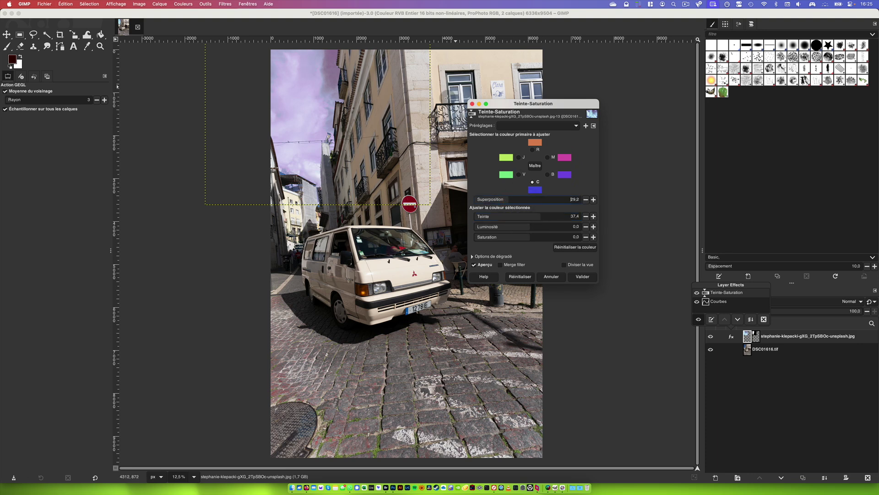
{"action": "left_click", "coordinate": [583, 277]}
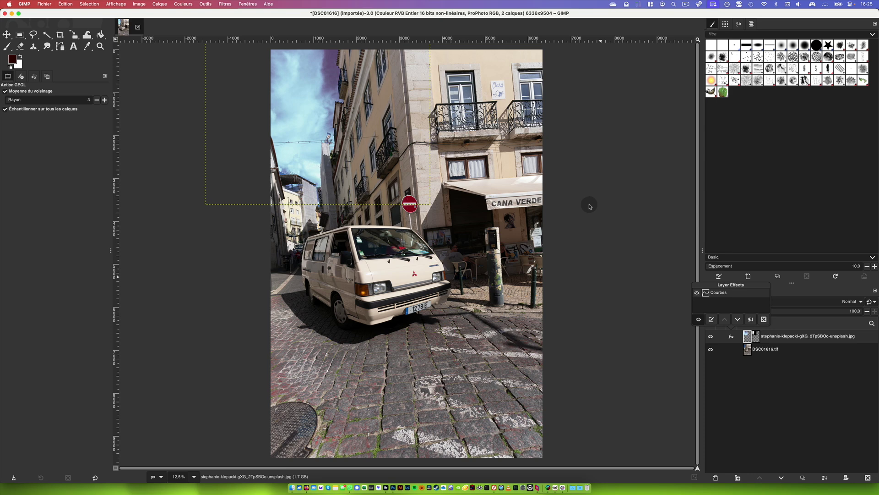
{"action": "left_click", "coordinate": [784, 405]}
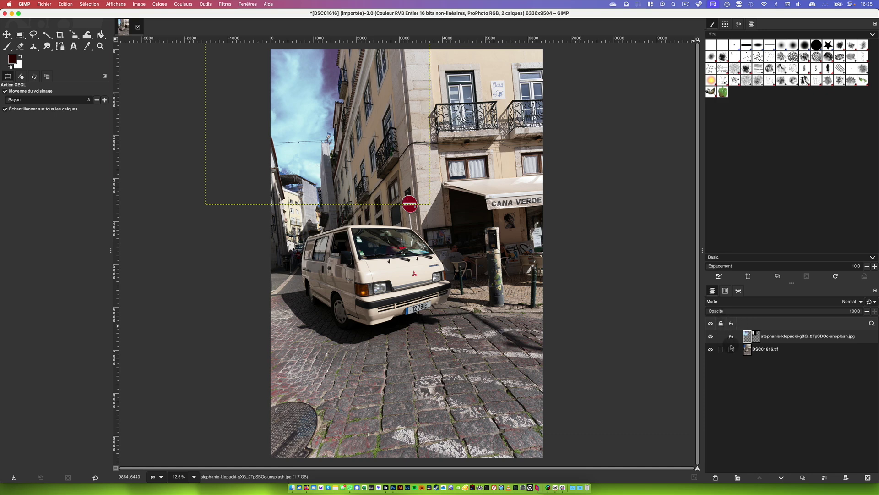
- Select the street photo and cloudy-sky layers together and create new layer groups from that selection
{"action": "left_click", "coordinate": [774, 349]}
{"action": "left_click", "coordinate": [785, 339], "text": "shift"}
{"action": "right_click", "coordinate": [785, 339]}
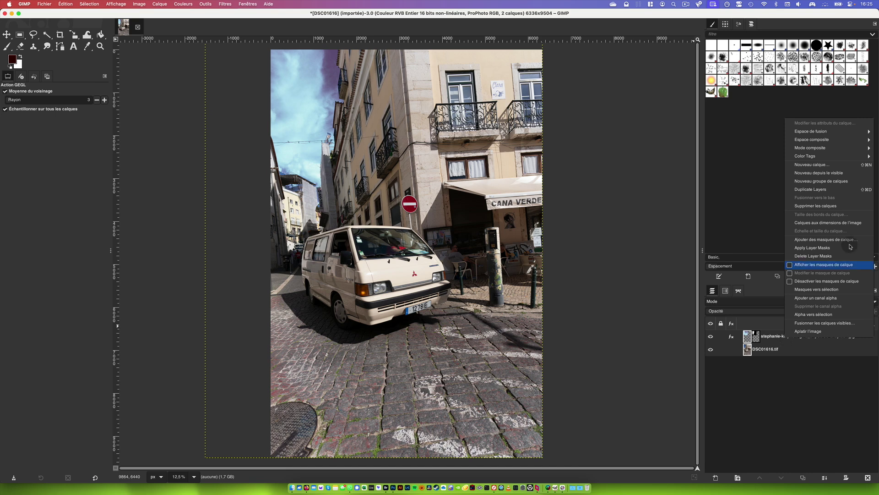
{"action": "left_click", "coordinate": [850, 183]}
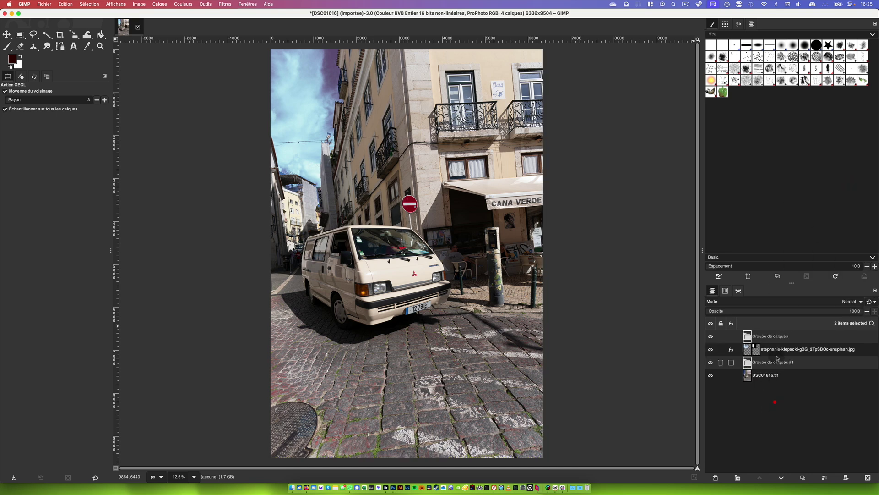
- Delete the topmost empty layer group above the cloudy-sky layer
{"action": "left_click", "coordinate": [779, 337]}
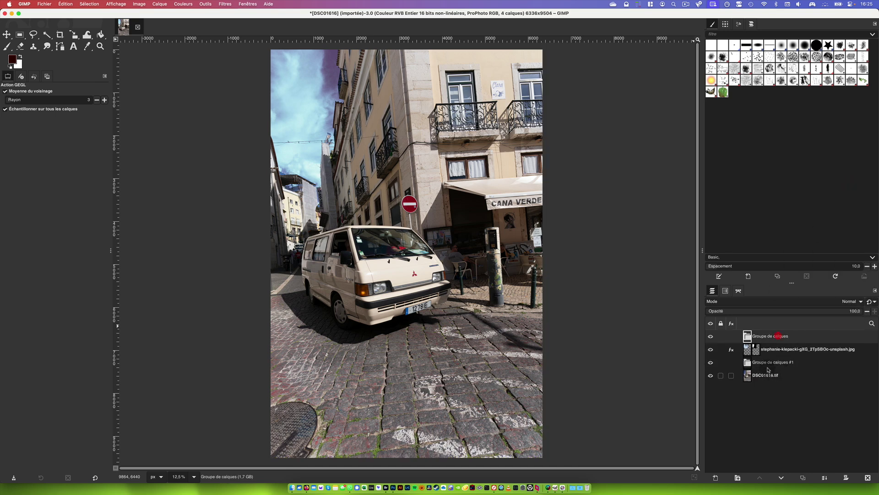
{"action": "right_click", "coordinate": [767, 338]}
{"action": "left_click", "coordinate": [766, 340]}
{"action": "right_click", "coordinate": [780, 336]}
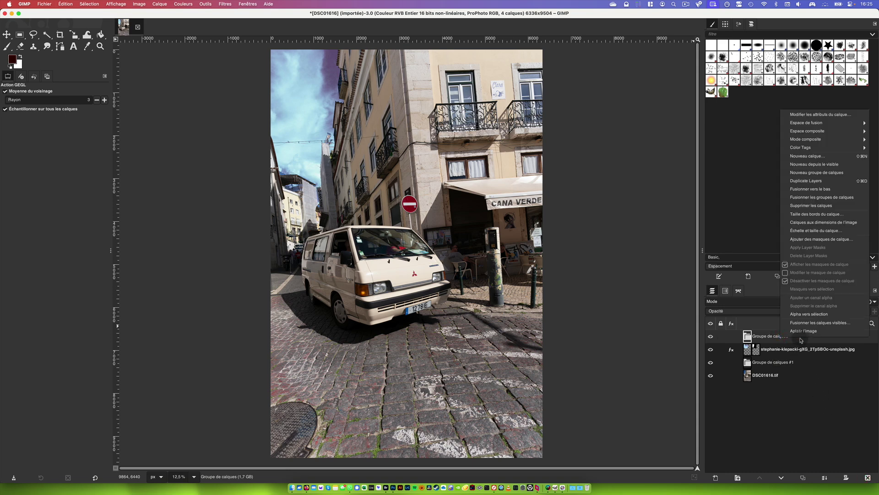
{"action": "left_click", "coordinate": [811, 205]}
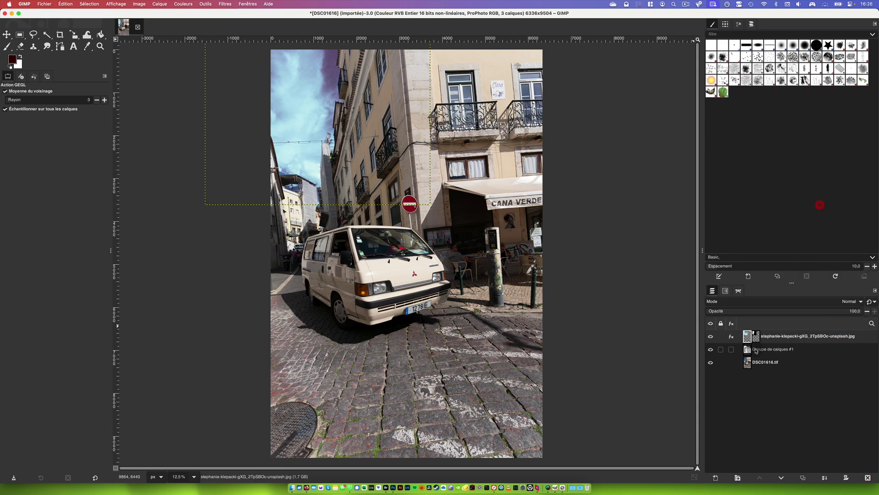
- Move the remaining empty layer group above the cloudy-sky layer, toggle its visibility off and on, and delete the group
{"action": "left_click_drag", "start_coordinate": [756, 352], "coordinate": [777, 339]}
{"action": "left_click", "coordinate": [711, 337]}
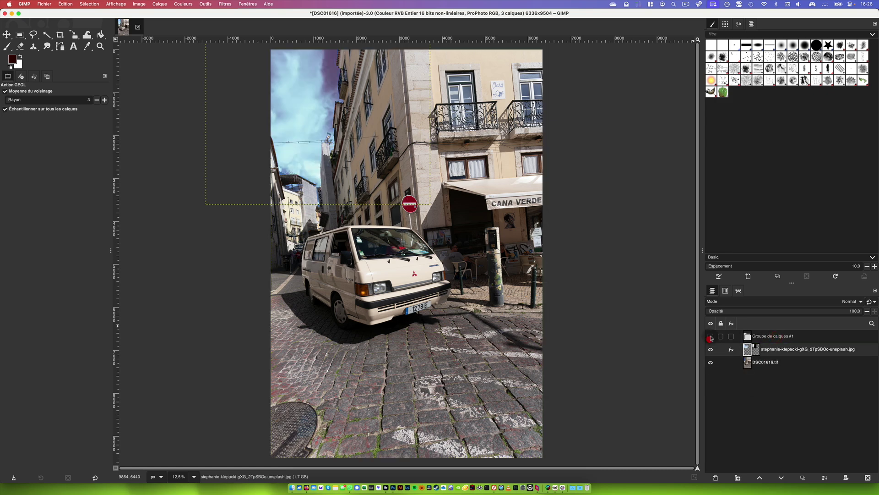
{"action": "left_click", "coordinate": [711, 337]}
{"action": "left_click_drag", "start_coordinate": [747, 336], "coordinate": [767, 340]}
{"action": "right_click", "coordinate": [761, 337]}
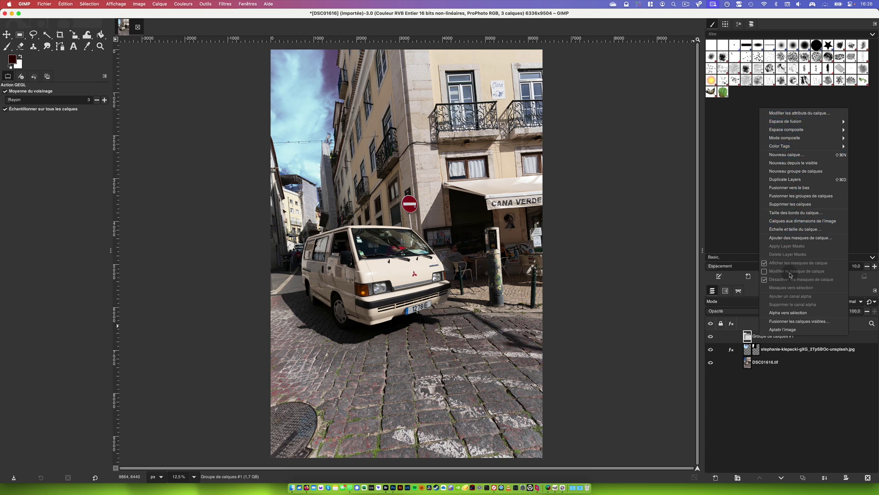
{"action": "left_click", "coordinate": [801, 204]}
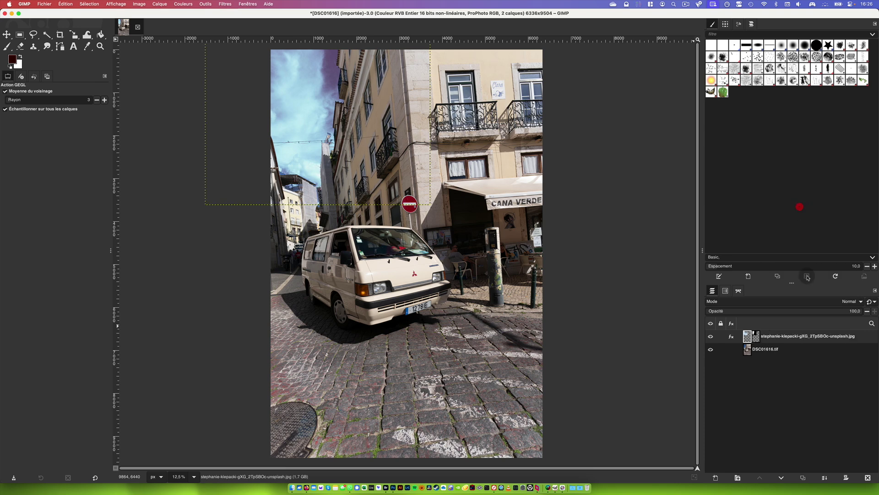
- Create a new layer group at the top of the stack and try to move the cloudy-sky layer into it
{"action": "left_click", "coordinate": [738, 477]}
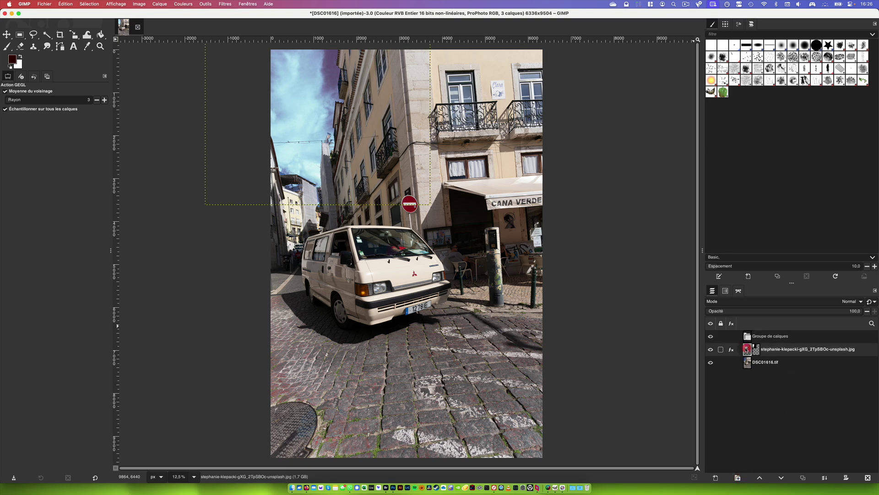
{"action": "left_click_drag", "start_coordinate": [748, 350], "coordinate": [791, 336]}
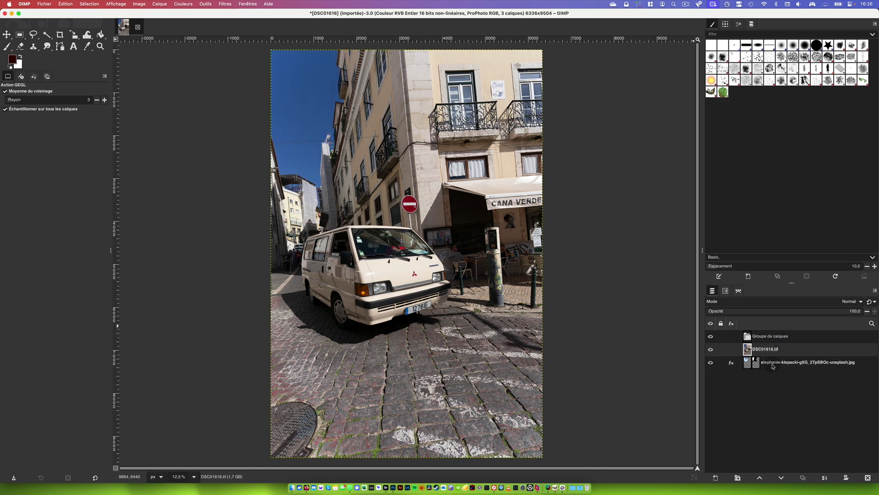
{"action": "left_click_drag", "start_coordinate": [763, 369], "coordinate": [759, 337]}
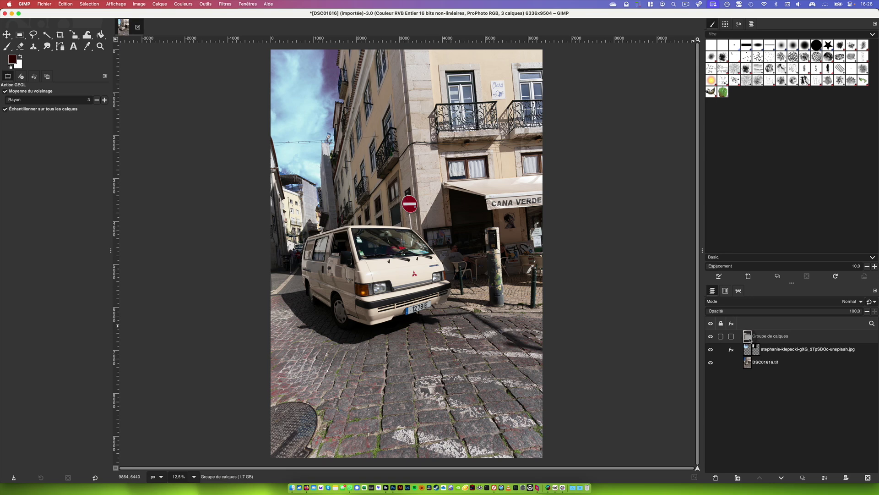
- Apply an S-shaped value Curves effect to the layer group, darkening the shadows and raising input 67.57 to output 82.30
{"action": "left_click", "coordinate": [183, 4]}
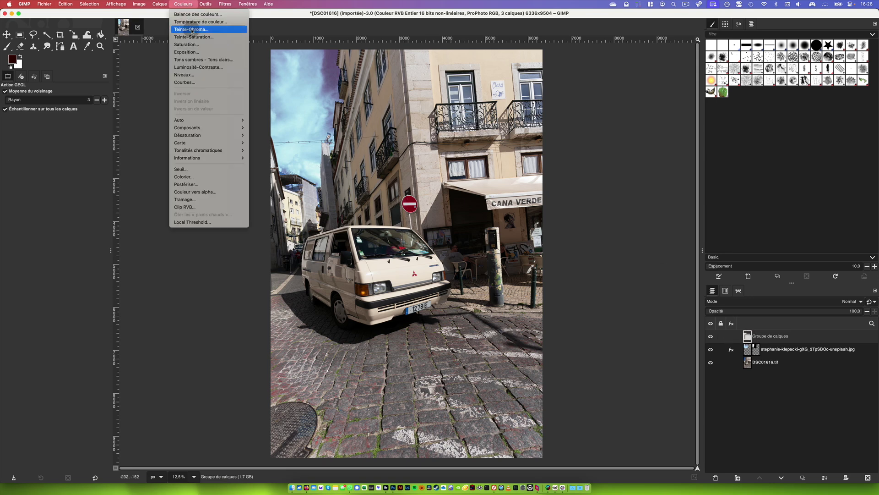
{"action": "left_click", "coordinate": [203, 82]}
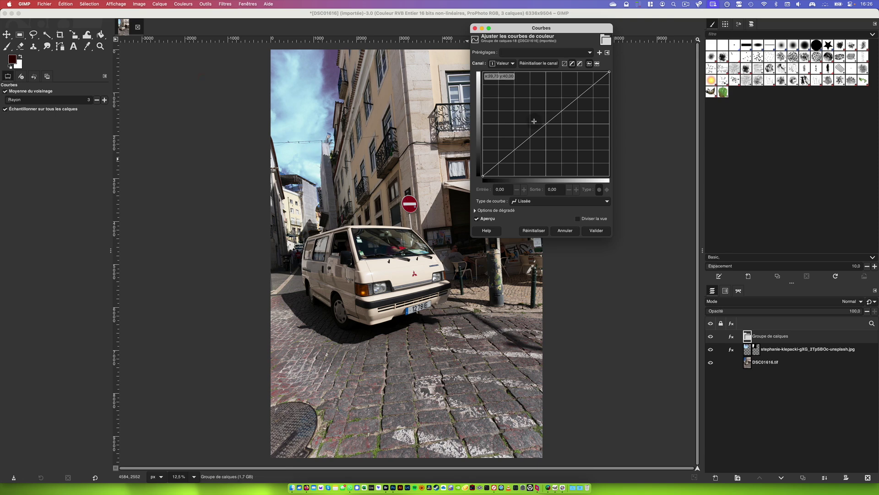
{"action": "left_click_drag", "start_coordinate": [522, 144], "coordinate": [518, 157]}
{"action": "left_click_drag", "start_coordinate": [574, 102], "coordinate": [568, 90]}
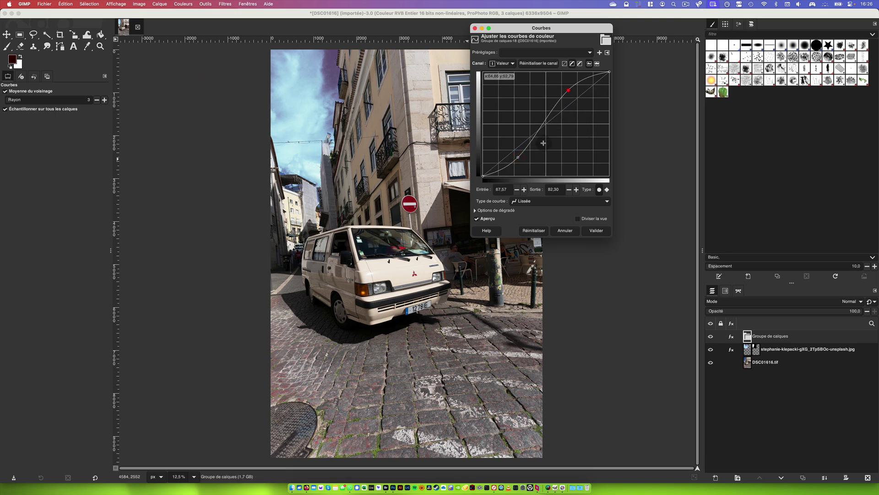
{"action": "left_click_drag", "start_coordinate": [517, 157], "coordinate": [519, 161]}
{"action": "left_click", "coordinate": [603, 231]}
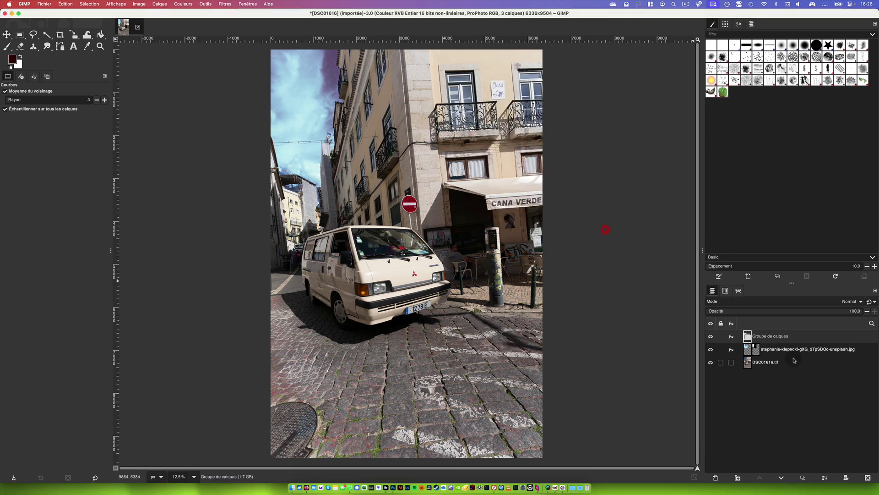
- Check the group's effects and try again to put the cloudy-sky layer into the layer group
{"action": "left_click", "coordinate": [732, 337]}
{"action": "left_click", "coordinate": [772, 337]}
{"action": "left_click", "coordinate": [747, 351]}
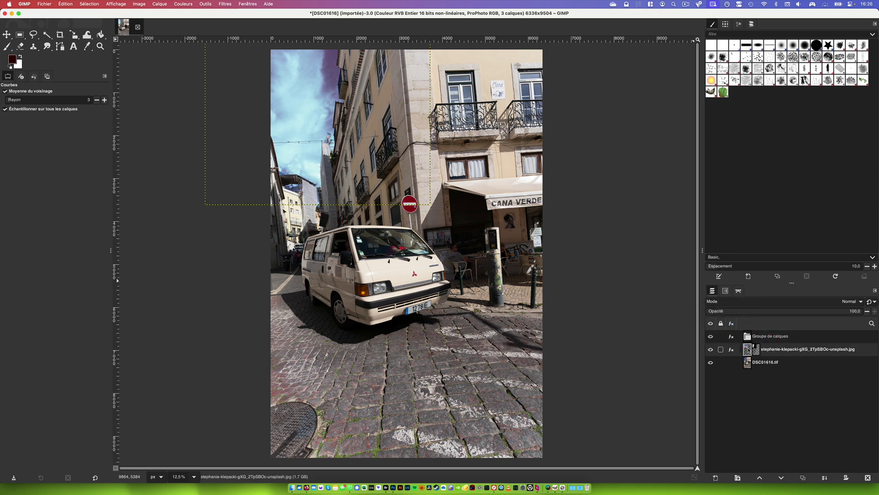
{"action": "right_click", "coordinate": [748, 350]}
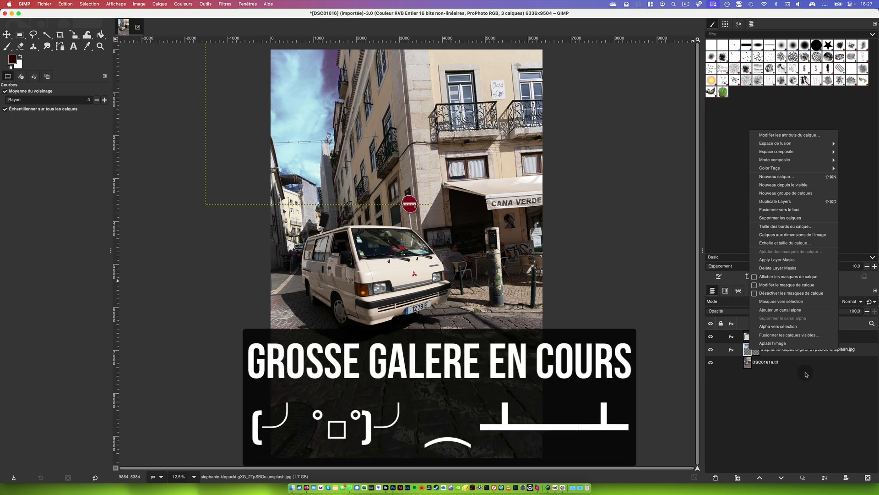
{"action": "left_click", "coordinate": [806, 375]}
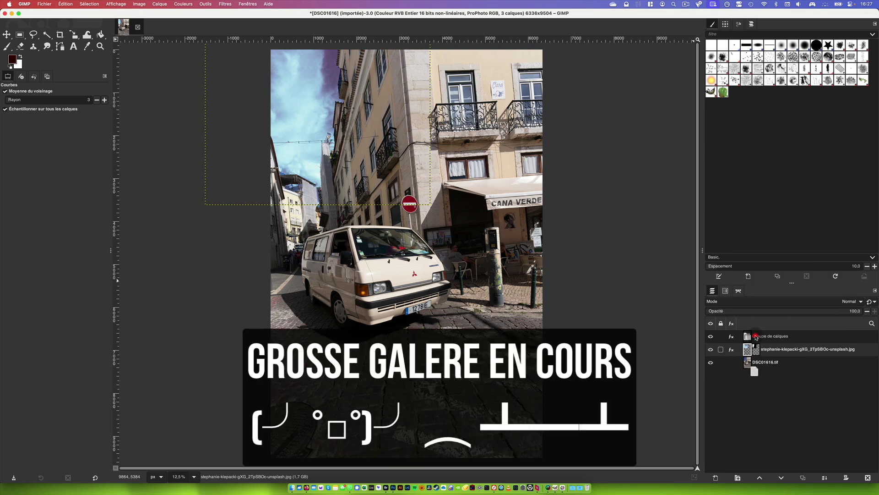
{"action": "mouse_move", "coordinate": [756, 337]}
{"action": "left_mouse_down"}
{"action": "mouse_move", "coordinate": [744, 339]}
{"action": "mouse_move", "coordinate": [777, 338]}
{"action": "mouse_move", "coordinate": [778, 350]}
{"action": "mouse_move", "coordinate": [752, 364]}
{"action": "mouse_move", "coordinate": [781, 343]}
{"action": "mouse_move", "coordinate": [772, 337]}
{"action": "mouse_move", "coordinate": [779, 361]}
{"action": "mouse_move", "coordinate": [784, 341]}
{"action": "mouse_move", "coordinate": [754, 335]}
{"action": "left_mouse_up"}
- Create a nested group inside the layer group and place the cloudy-sky layer above DSC01616.tif within it
{"action": "left_click", "coordinate": [761, 338]}
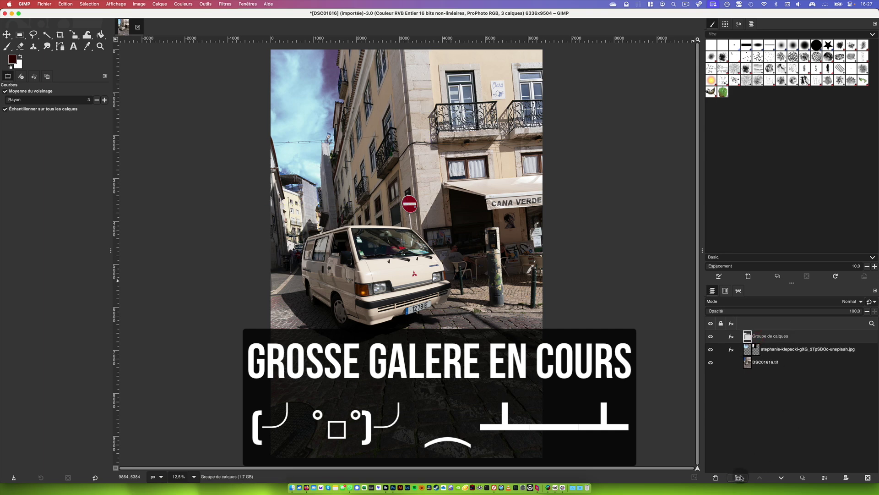
{"action": "left_click", "coordinate": [739, 478]}
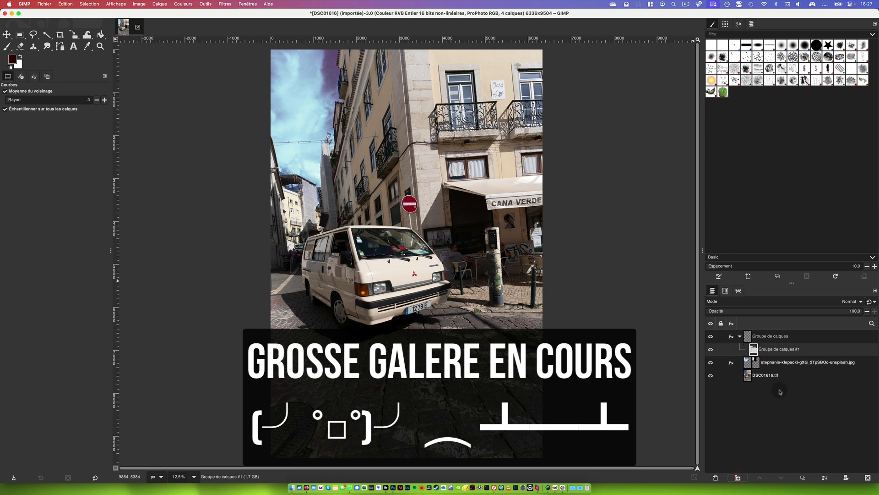
{"action": "left_click_drag", "start_coordinate": [774, 362], "coordinate": [769, 341]}
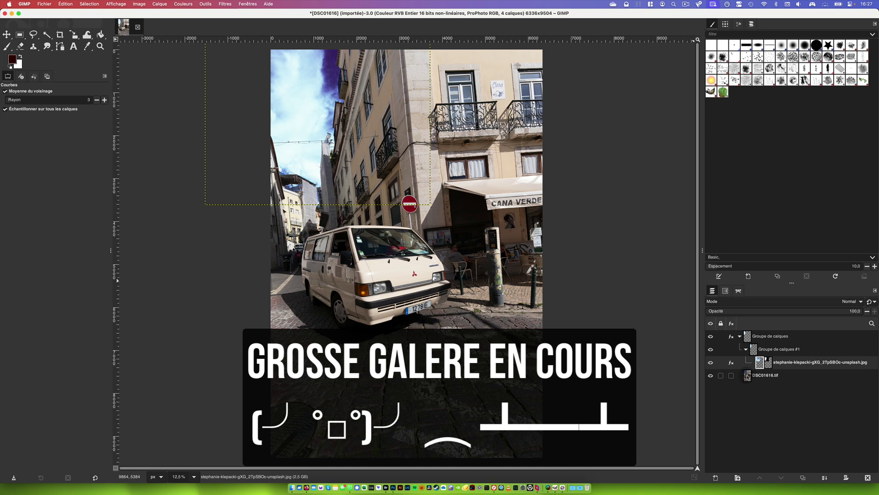
{"action": "left_click_drag", "start_coordinate": [748, 375], "coordinate": [781, 351]}
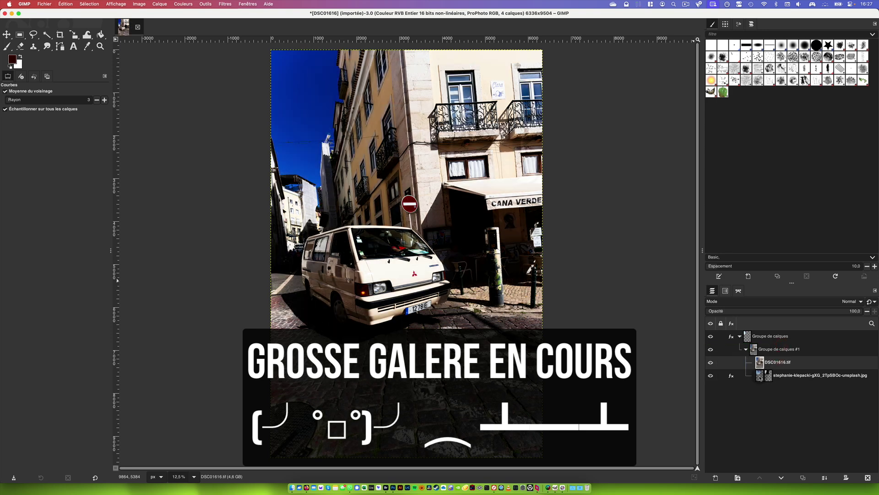
{"action": "left_click_drag", "start_coordinate": [760, 377], "coordinate": [777, 363]}
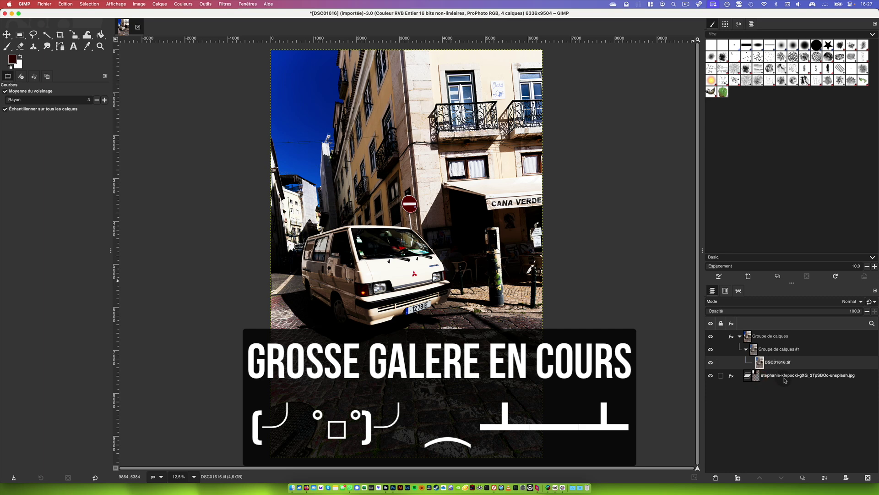
{"action": "left_click", "coordinate": [785, 380]}
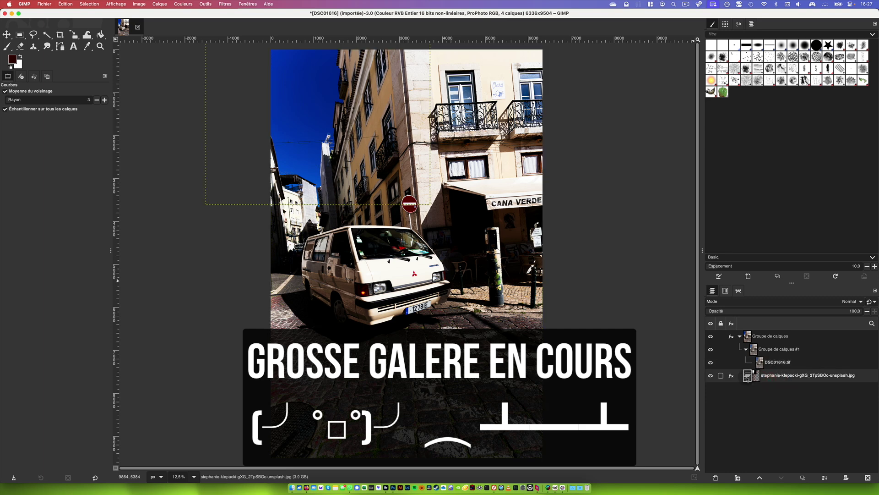
{"action": "left_click_drag", "start_coordinate": [747, 377], "coordinate": [785, 354]}
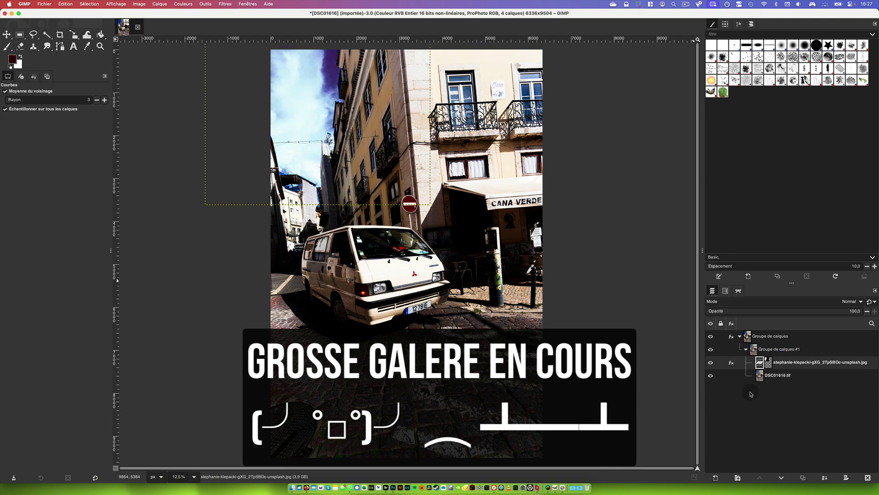
- Rename the nested layer group to Ciel
{"action": "right_click", "coordinate": [783, 350]}
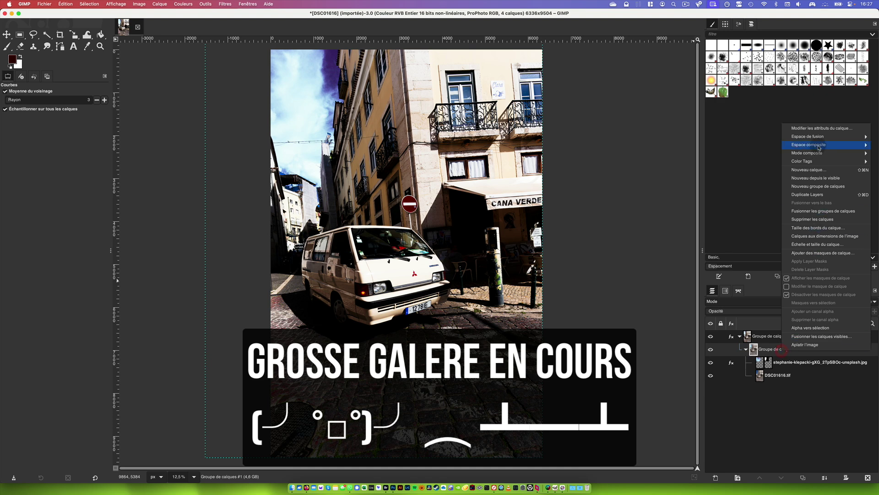
{"action": "mouse_move", "coordinate": [820, 163]}
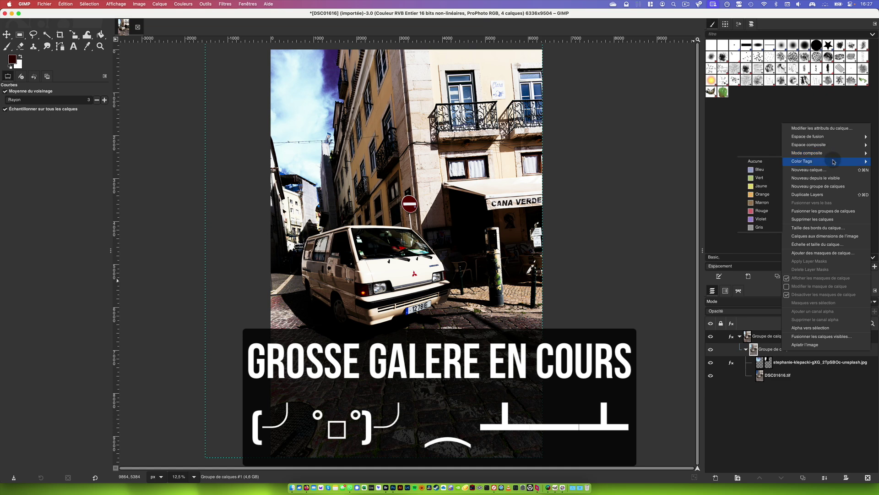
{"action": "left_click", "coordinate": [825, 129]}
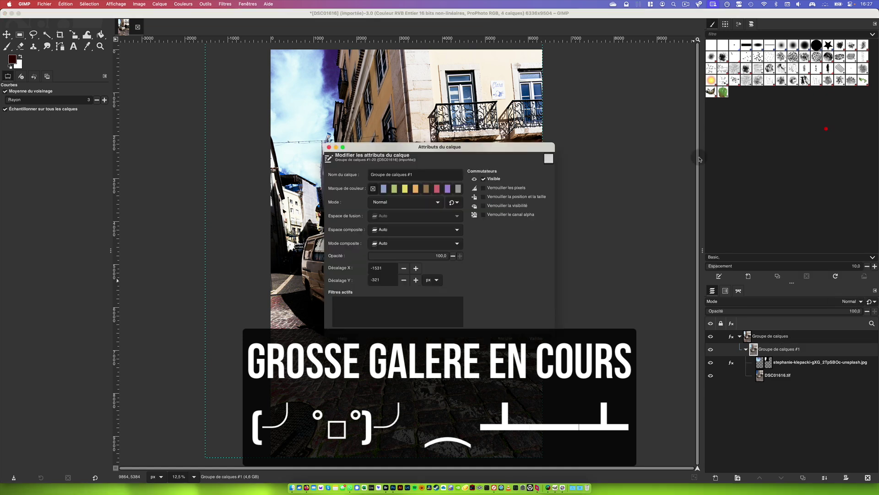
{"action": "triple_click", "coordinate": [429, 172]}
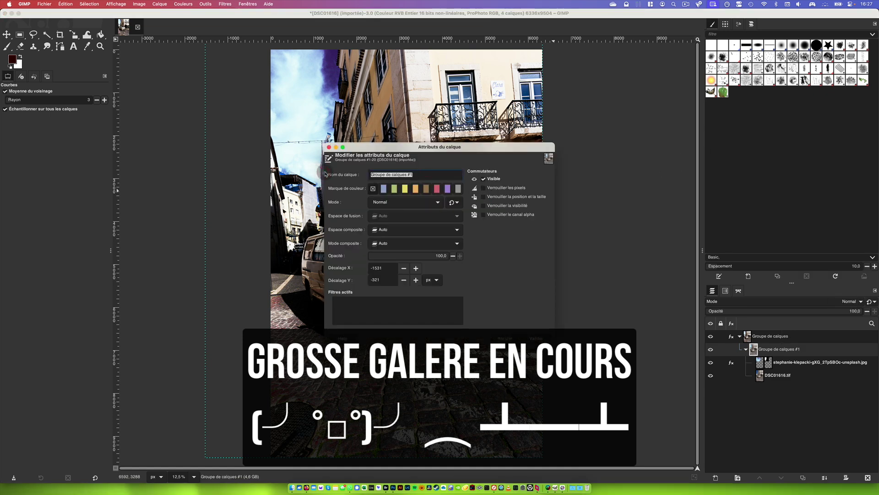
{"action": "type", "text": "Ciel"}
{"action": "key", "text": "Return"}
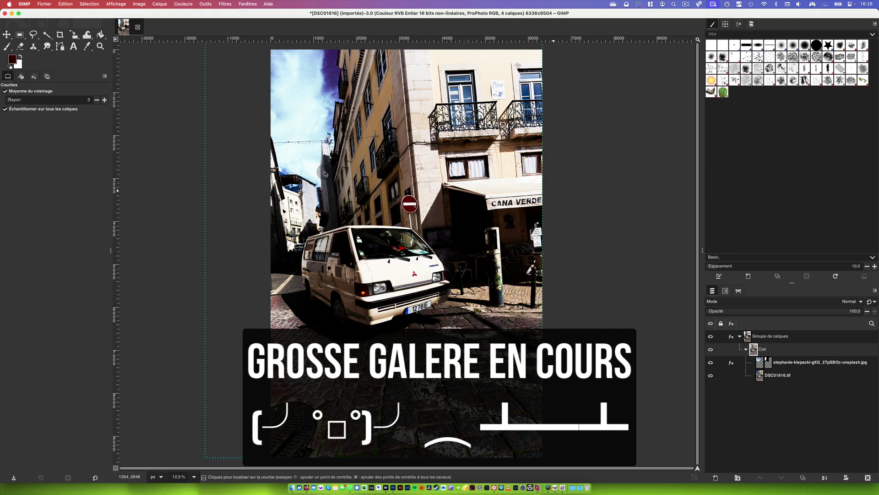
- Compare the picture with and without the outer group's Curves effect, leaving that effect hidden
{"action": "left_click", "coordinate": [732, 336]}
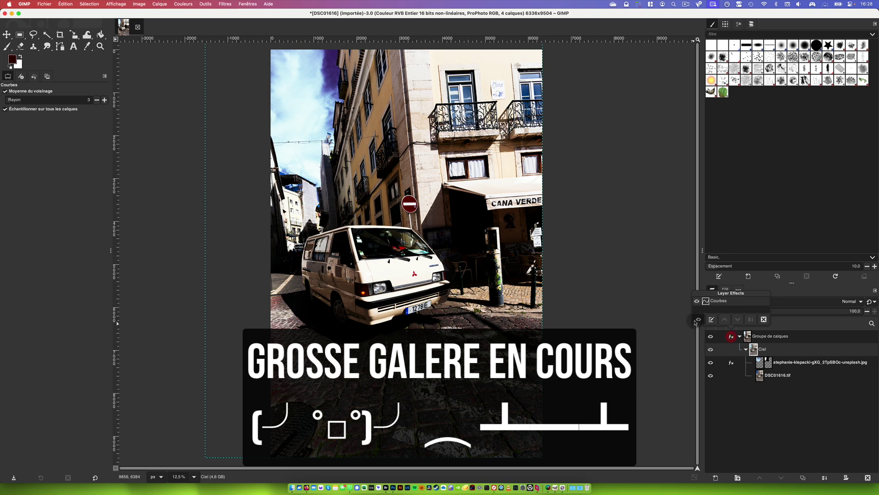
{"action": "left_click", "coordinate": [697, 301]}
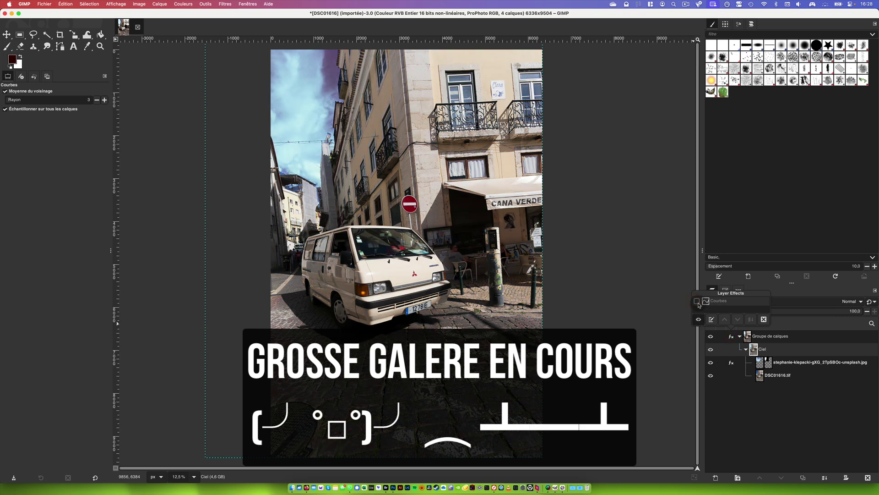
{"action": "left_click", "coordinate": [697, 301]}
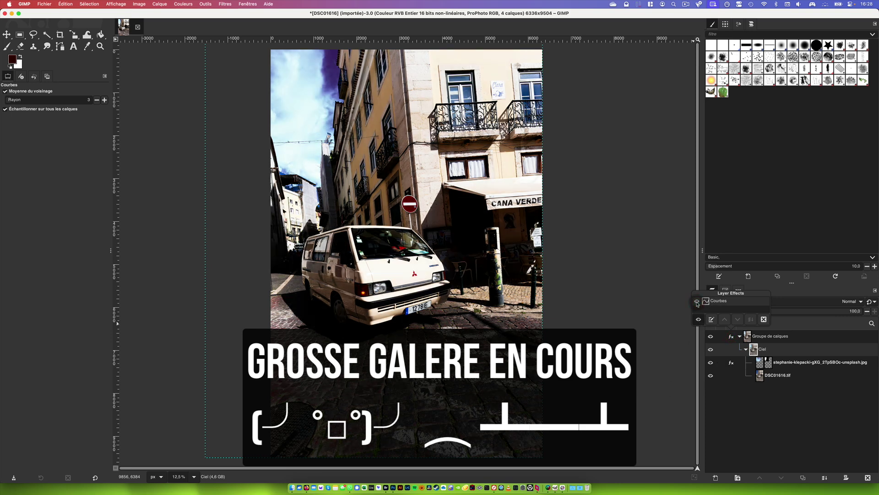
{"action": "left_click", "coordinate": [697, 301]}
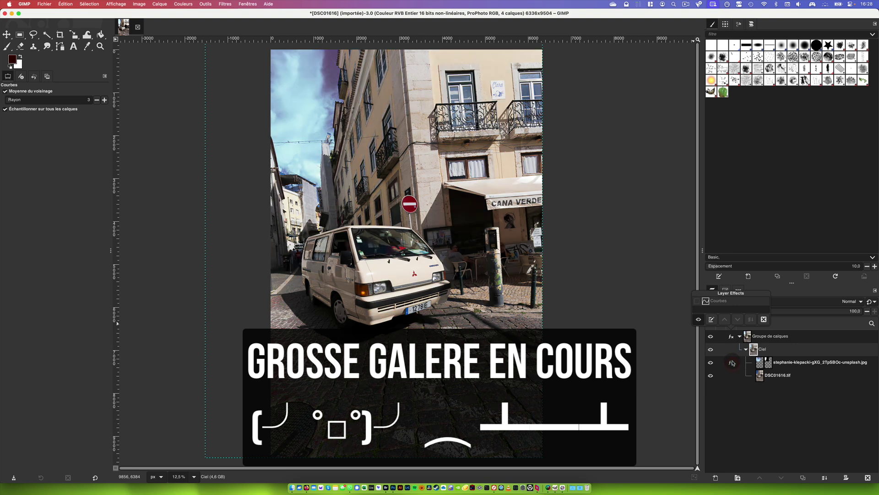
- Compare the cloudy-sky layer with and without its own Curves effect, leaving that effect hidden
{"action": "left_click", "coordinate": [759, 365]}
{"action": "left_click", "coordinate": [760, 362]}
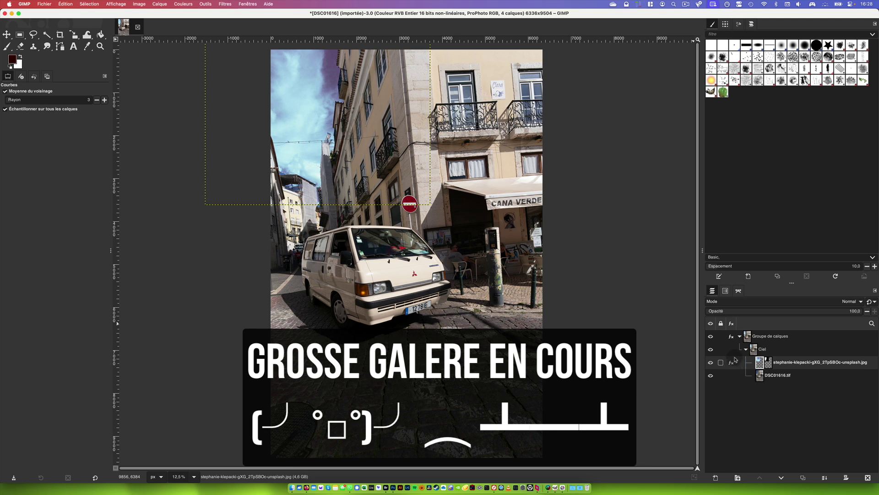
{"action": "left_click", "coordinate": [732, 362]}
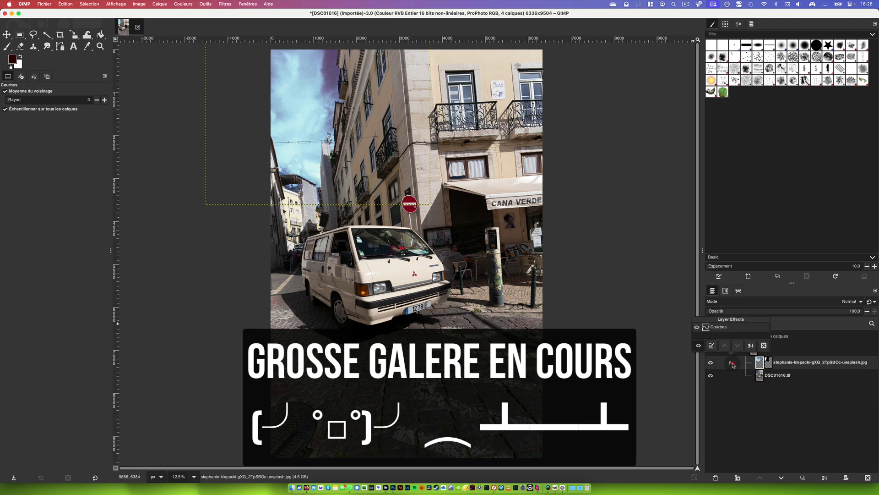
{"action": "left_click", "coordinate": [697, 328]}
{"action": "left_click", "coordinate": [697, 327]}
{"action": "left_click", "coordinate": [696, 328]}
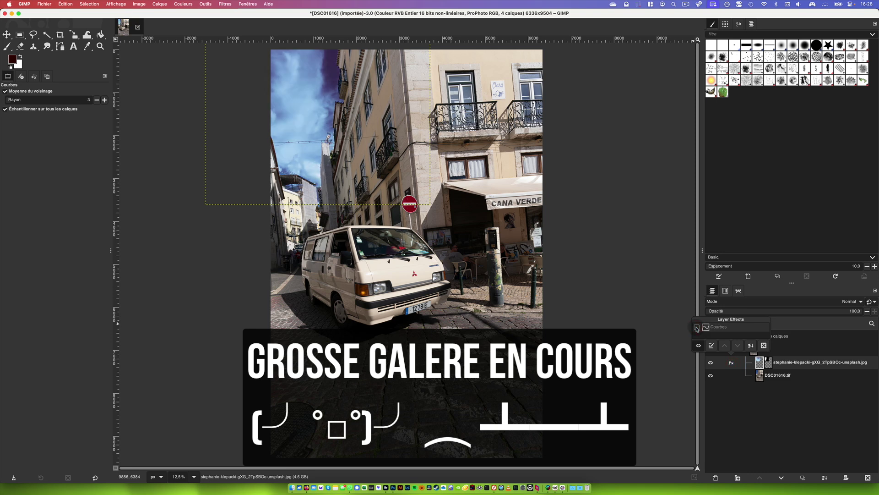
- Show the Curves effects of both the cloudy-sky layer and the outer layer group again
{"action": "left_click", "coordinate": [696, 327]}
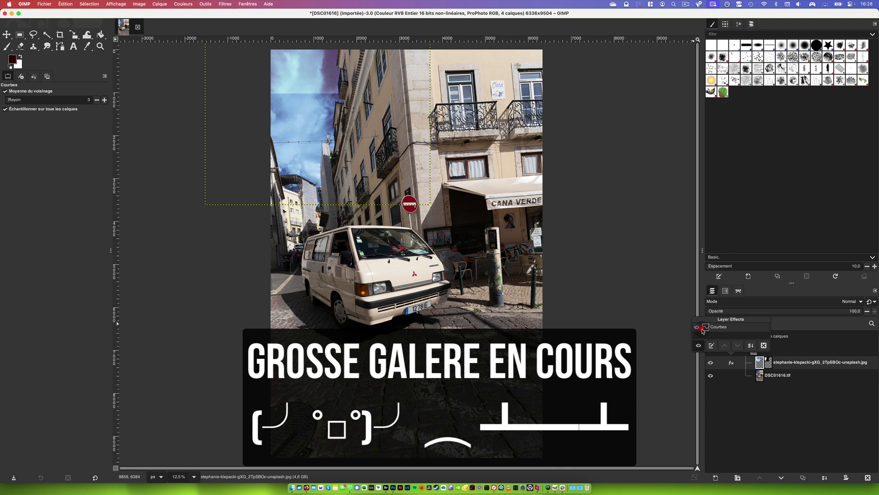
{"action": "left_click", "coordinate": [762, 337]}
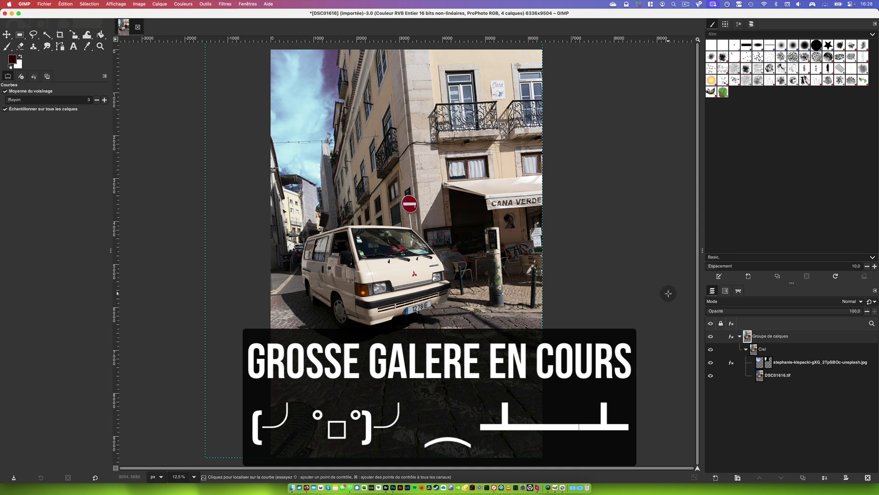
{"action": "left_click", "coordinate": [733, 337]}
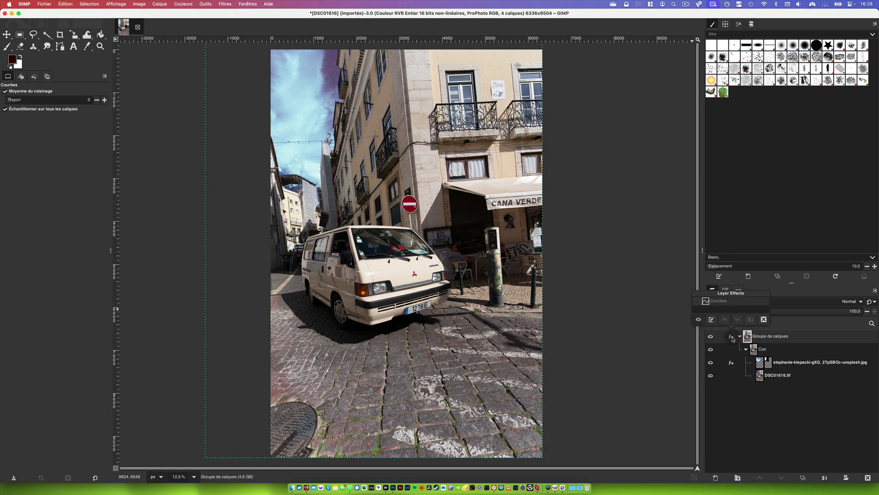
{"action": "left_click", "coordinate": [708, 305]}
{"action": "left_click", "coordinate": [698, 303]}
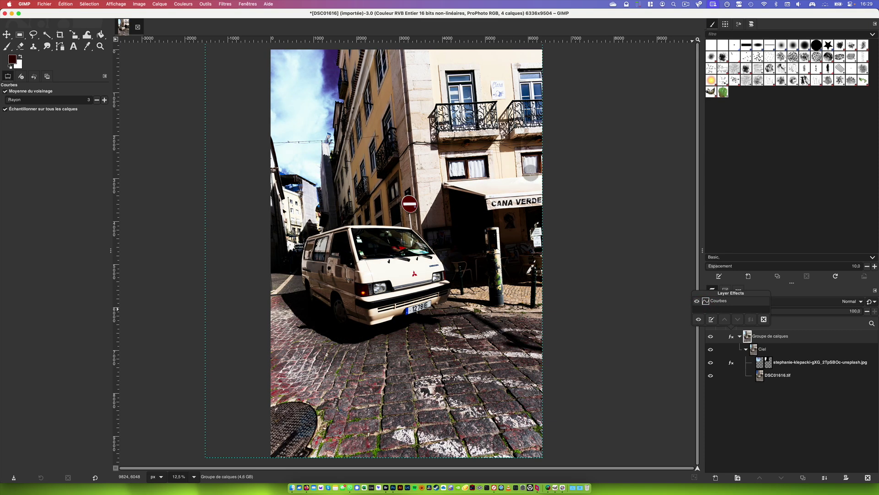
- Soften the Value curve of the outer group's Curves effect, with points at about 26.8 to 20.3 and 72.7 to 75.7
{"action": "double_click", "coordinate": [706, 301]}
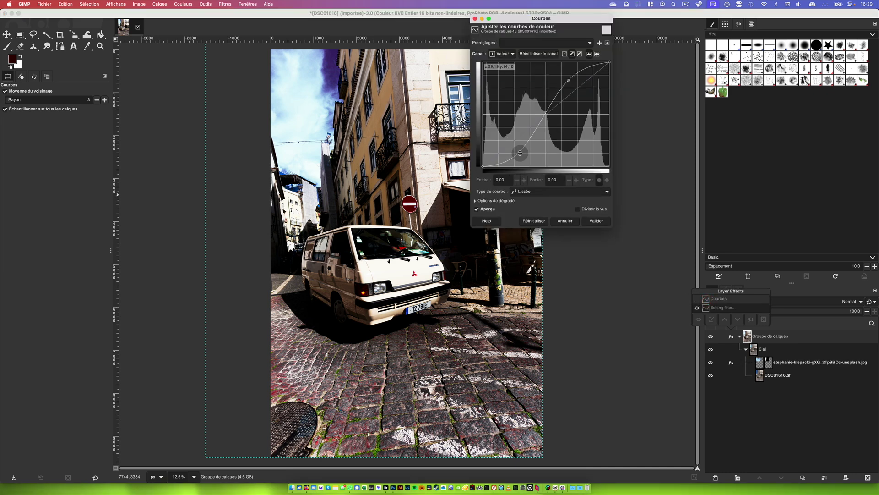
{"action": "left_click_drag", "start_coordinate": [520, 153], "coordinate": [517, 146]}
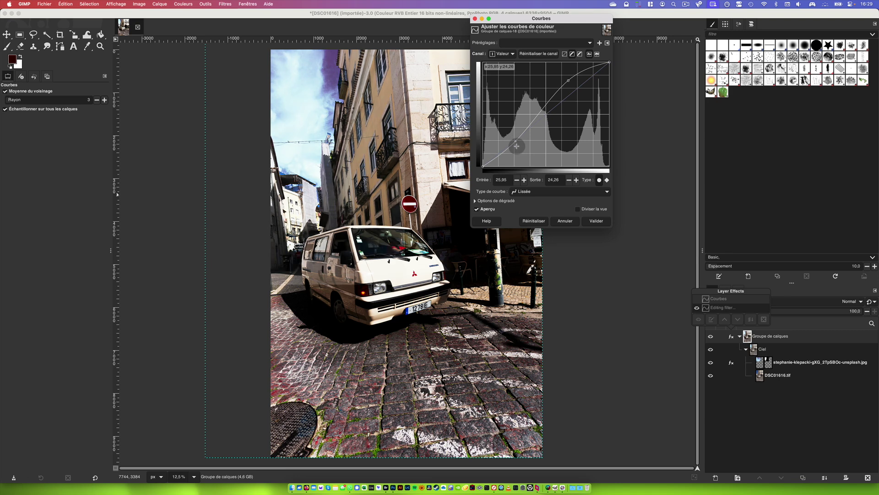
{"action": "left_click", "coordinate": [516, 146]}
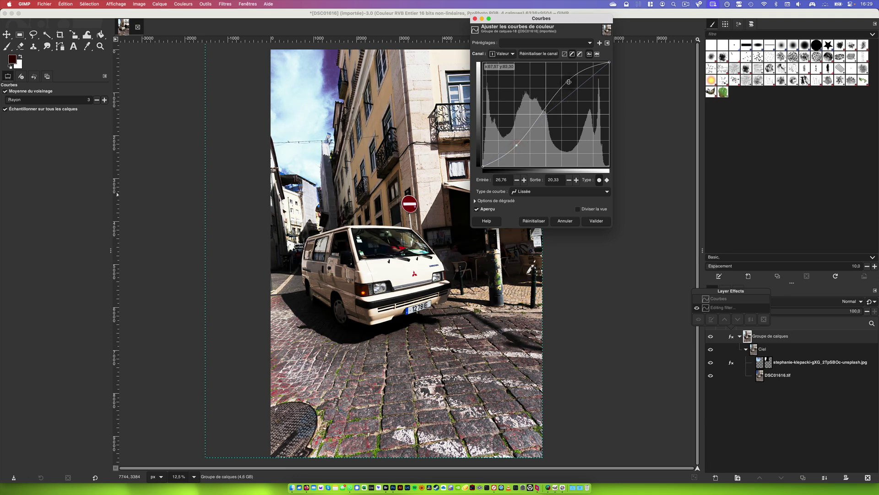
{"action": "left_click_drag", "start_coordinate": [568, 82], "coordinate": [574, 88]}
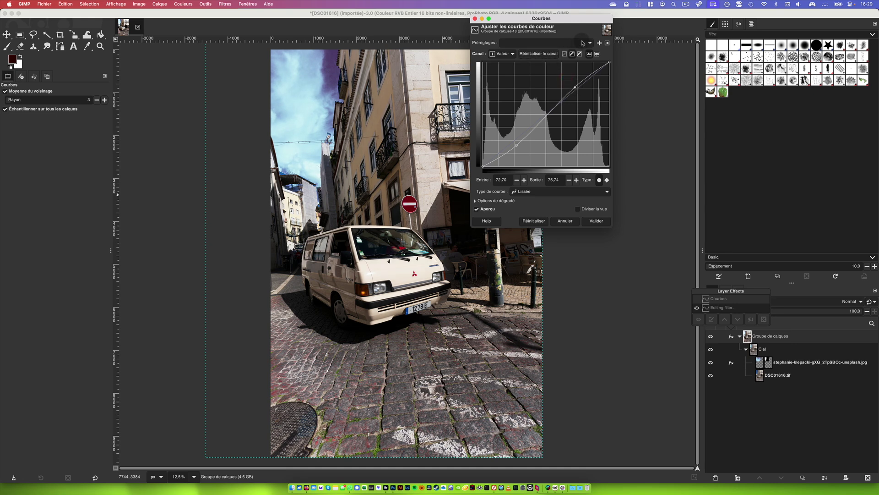
{"action": "left_click", "coordinate": [530, 44]}
{"action": "left_click", "coordinate": [530, 44]}
- Raise the Green channel's darkest curve point to an output of 4.59 in the outer group's Curves effect and apply it
{"action": "left_click", "coordinate": [498, 53]}
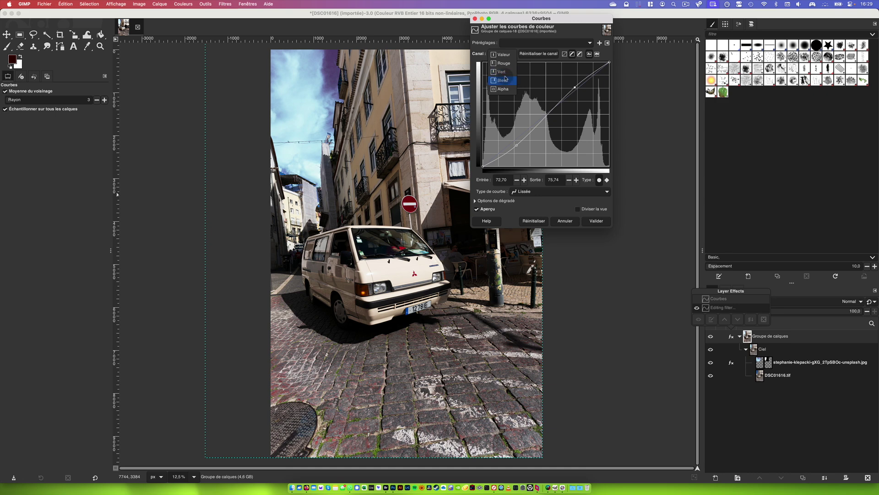
{"action": "left_click", "coordinate": [502, 72]}
{"action": "left_click", "coordinate": [484, 166]}
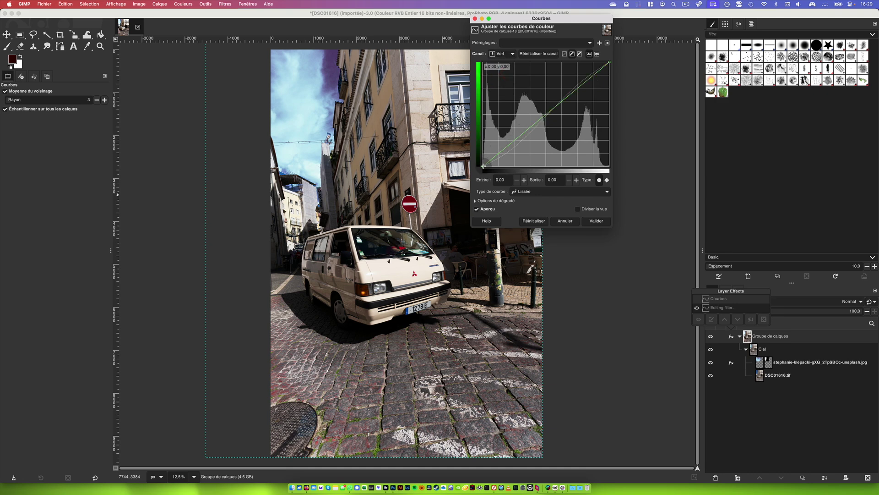
{"action": "left_click_drag", "start_coordinate": [483, 166], "coordinate": [483, 162]}
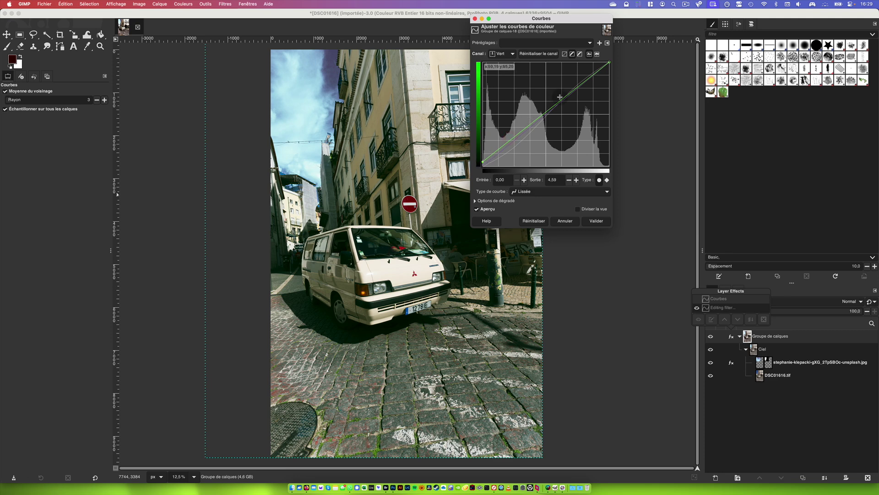
{"action": "left_click", "coordinate": [597, 221]}
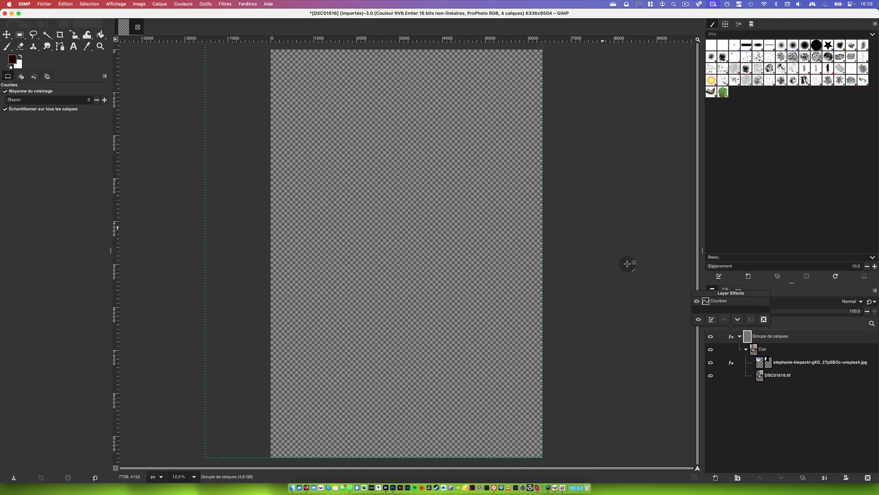
{"action": "left_click", "coordinate": [750, 337]}
{"action": "left_click", "coordinate": [711, 336]}
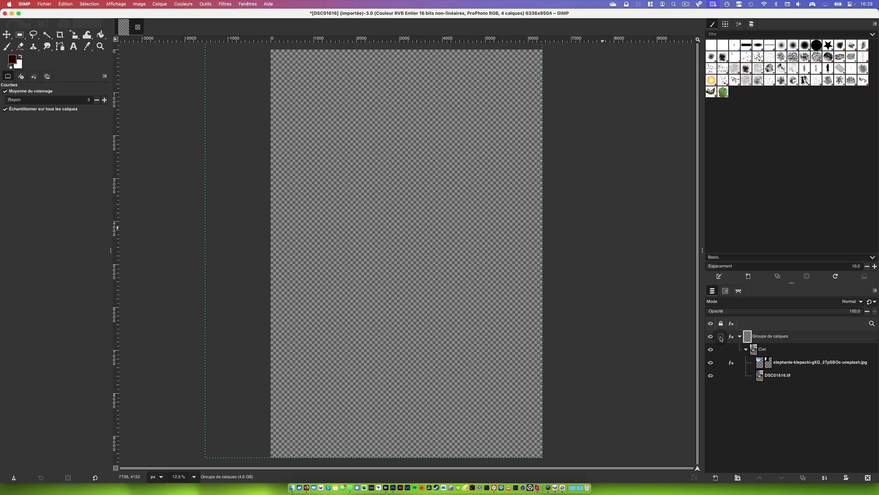
{"action": "left_click", "coordinate": [761, 350]}
{"action": "left_click", "coordinate": [442, 240]}
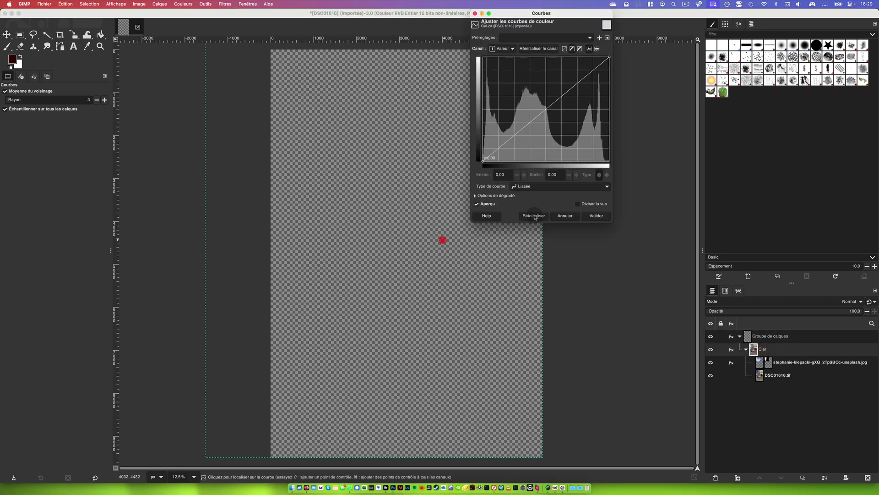
{"action": "left_click", "coordinate": [571, 217]}
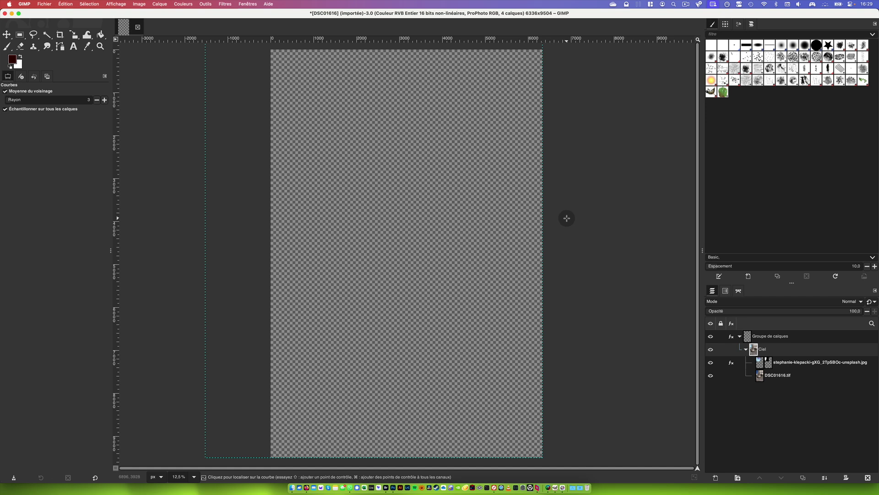
{"action": "left_click", "coordinate": [195, 476]}
{"action": "left_click", "coordinate": [192, 431]}
{"action": "left_click", "coordinate": [194, 477]}
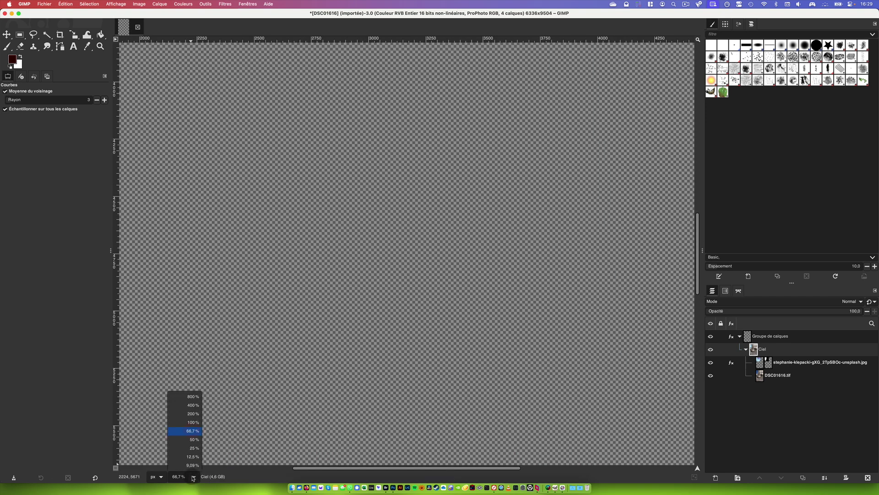
{"action": "left_click", "coordinate": [194, 476]}
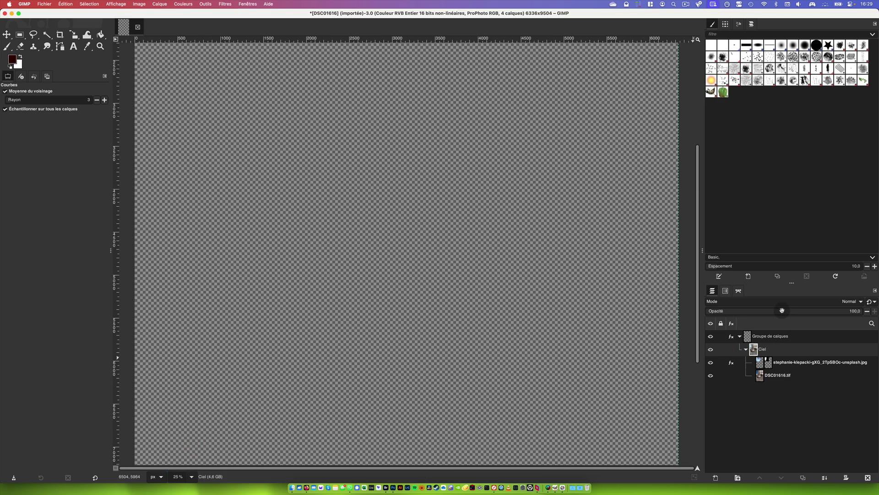
- Select the cloudy-sky layer and toggle the visibility of the outer group's Curves effect off and on
{"action": "left_click", "coordinate": [762, 362]}
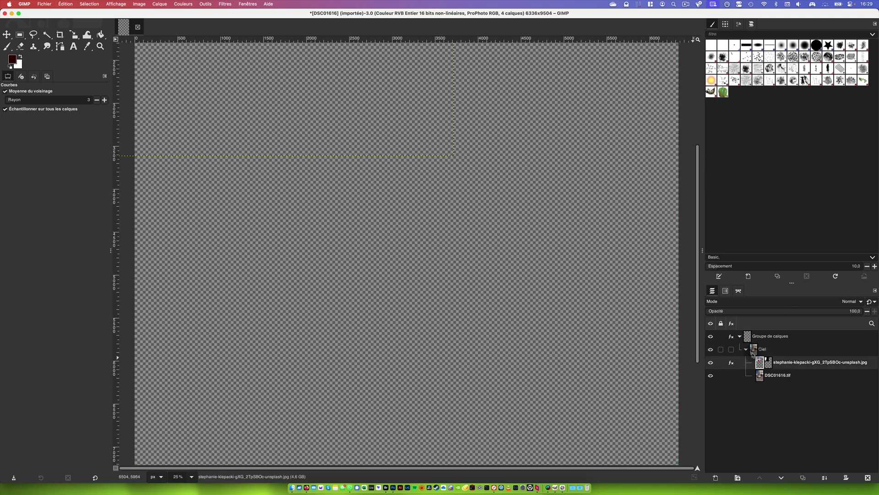
{"action": "left_click", "coordinate": [732, 336]}
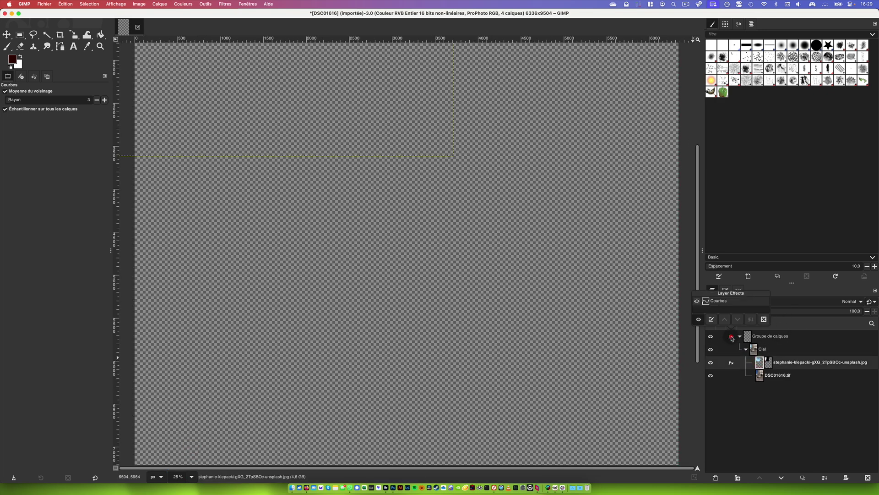
{"action": "left_click", "coordinate": [698, 301]}
{"action": "left_click", "coordinate": [697, 302]}
- Reopen the outer group's Curves effect with the cloudy-sky layer selected, compare with and without preview, and validate the settings
{"action": "double_click", "coordinate": [707, 301]}
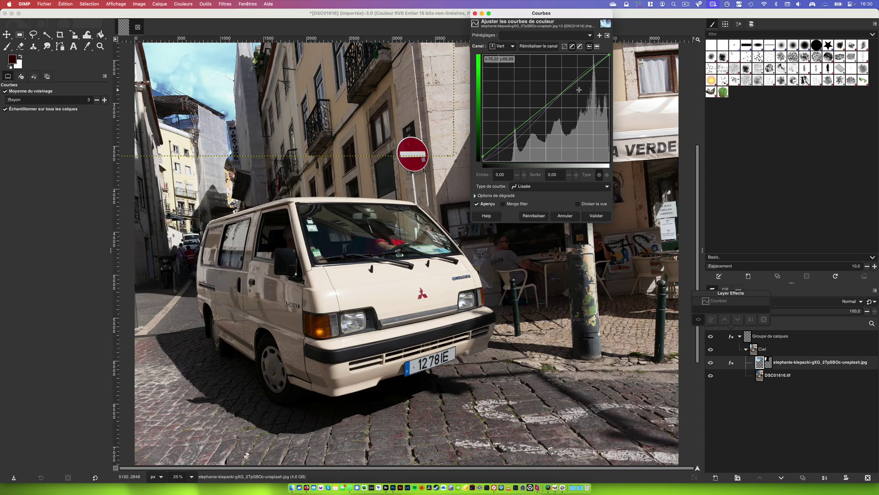
{"action": "left_click", "coordinate": [597, 215]}
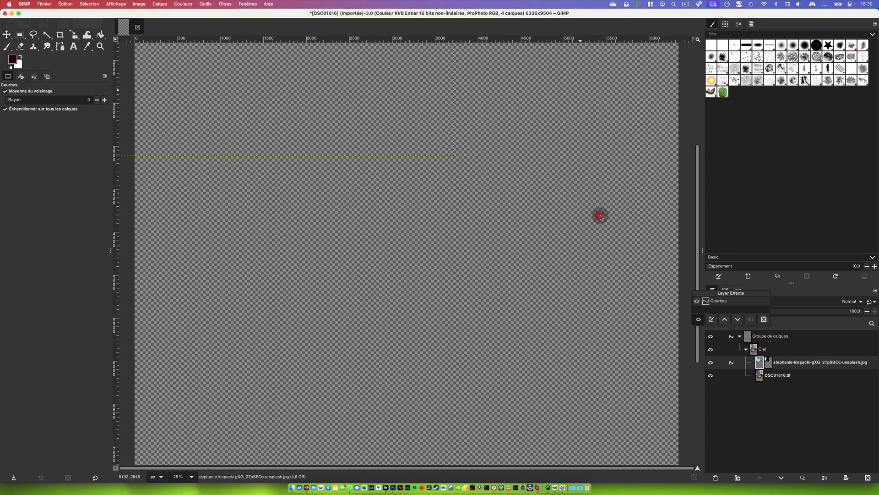
{"action": "double_click", "coordinate": [708, 302]}
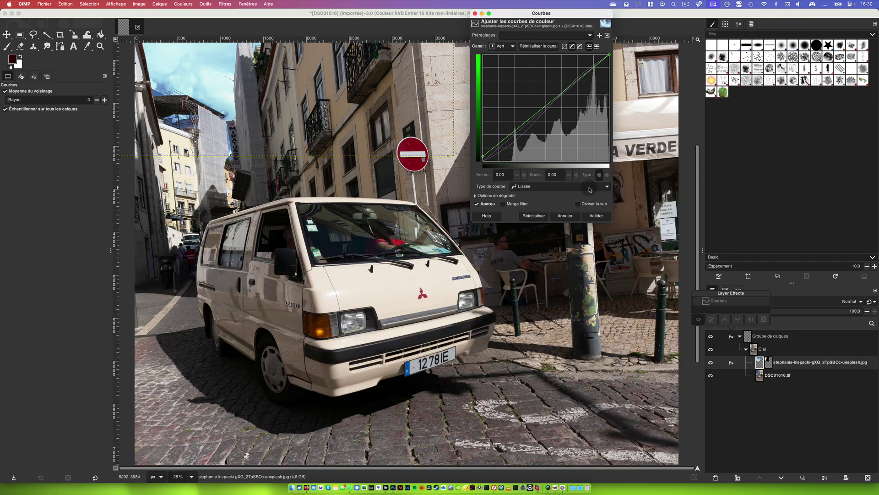
{"action": "left_click", "coordinate": [478, 203]}
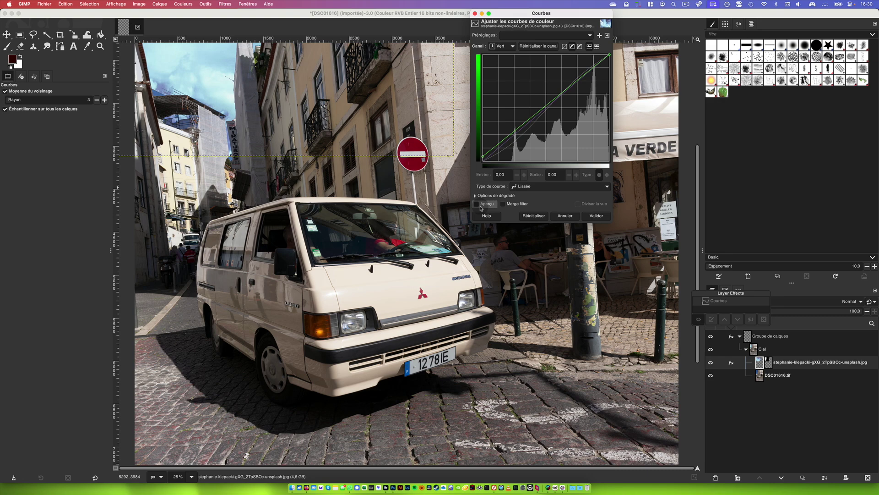
{"action": "left_click", "coordinate": [478, 204]}
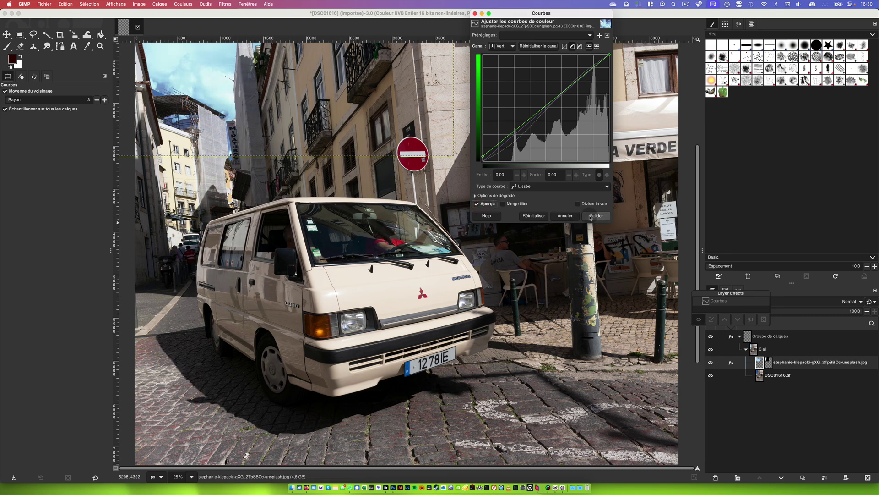
{"action": "left_click", "coordinate": [595, 215]}
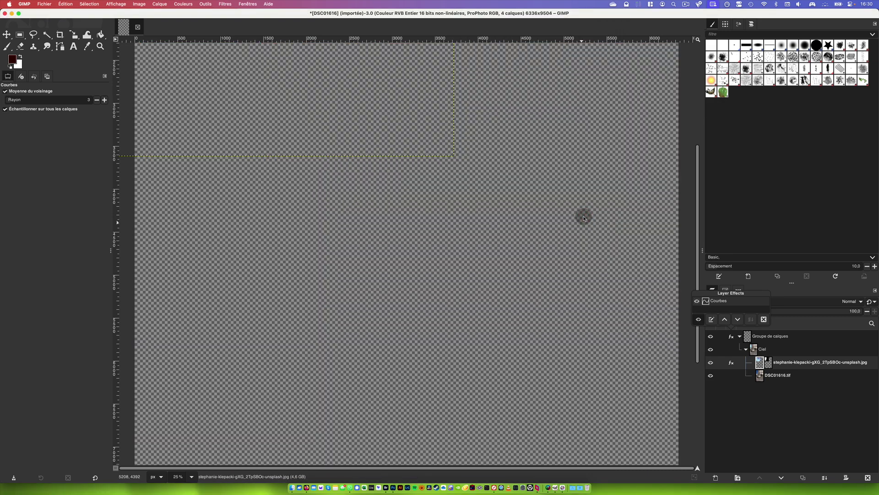
{"action": "left_click", "coordinate": [191, 478]}
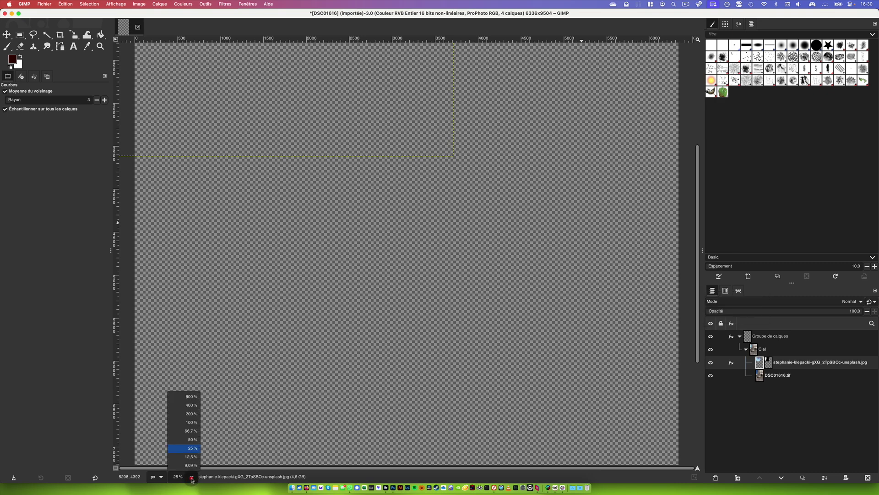
{"action": "left_click", "coordinate": [193, 448]}
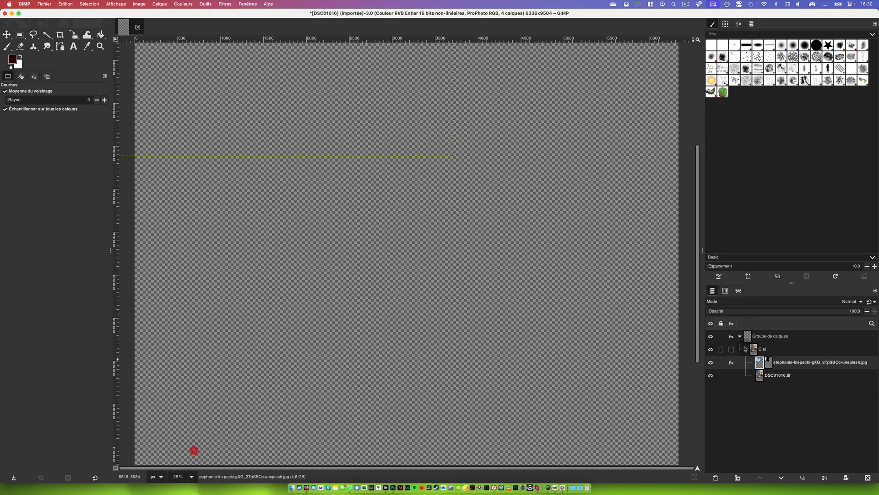
- Select the outer group, review the Value channel of its Curves effect, and validate the settings
{"action": "left_click", "coordinate": [748, 339]}
{"action": "left_click", "coordinate": [733, 337]}
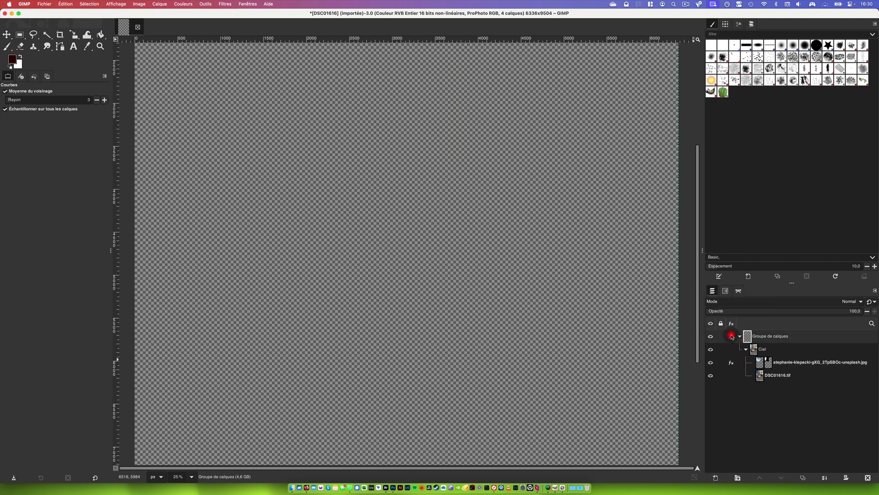
{"action": "left_click", "coordinate": [708, 300]}
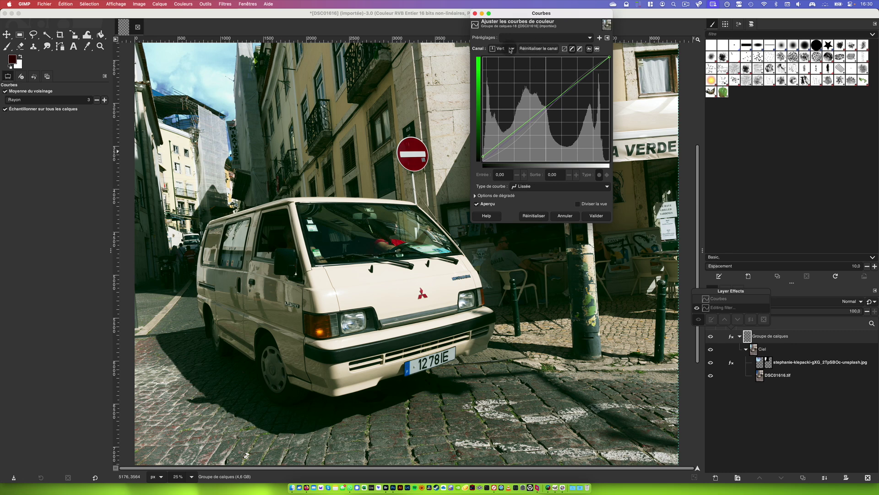
{"action": "left_click", "coordinate": [509, 49]}
{"action": "left_click", "coordinate": [501, 33]}
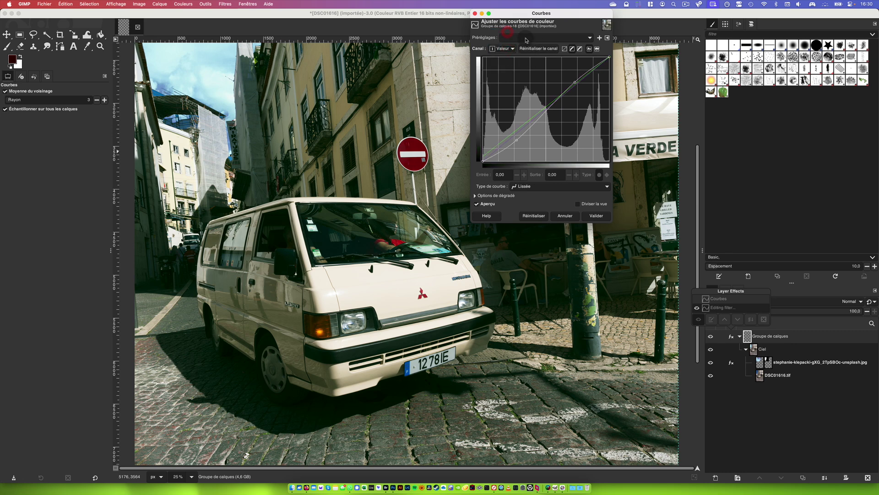
{"action": "left_click", "coordinate": [527, 38]}
{"action": "left_click", "coordinate": [527, 40]}
{"action": "left_click", "coordinate": [596, 214]}
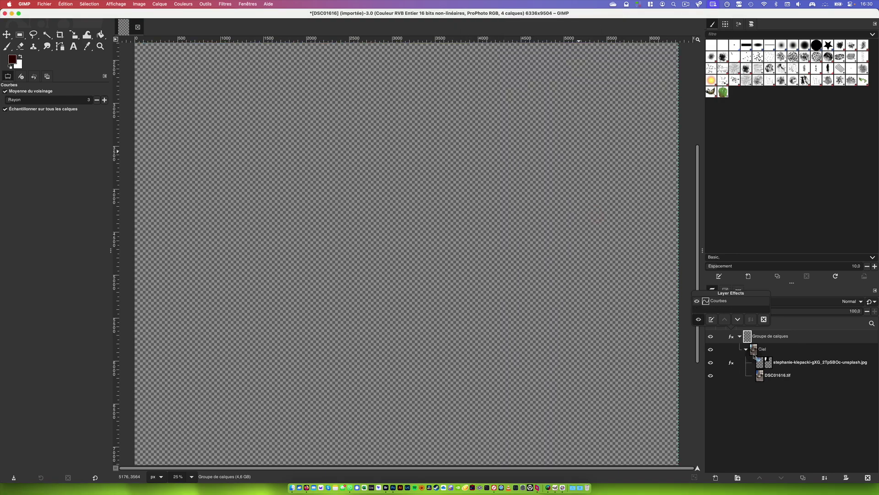
- Replace the outer group's Curves effect with a new one, bending the Value curve into a slight S with points at inputs 25.68 and 76.22
{"action": "left_click", "coordinate": [712, 301]}
{"action": "left_click", "coordinate": [764, 319]}
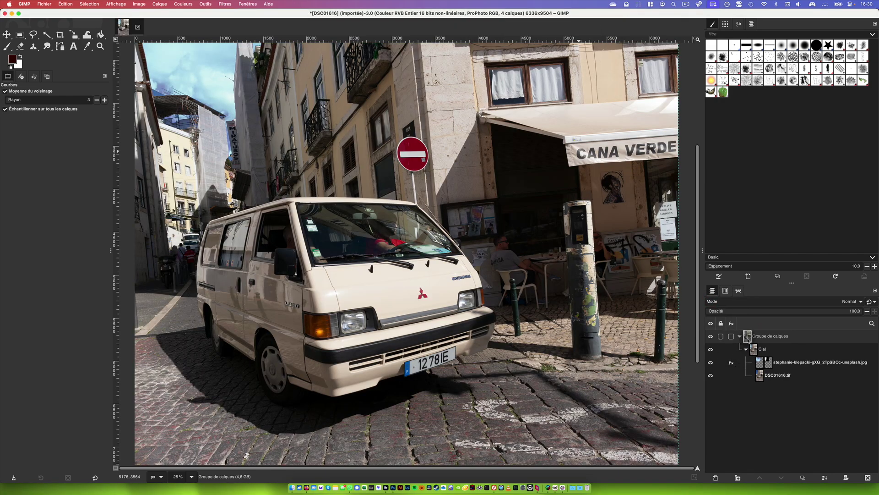
{"action": "left_click", "coordinate": [175, 4]}
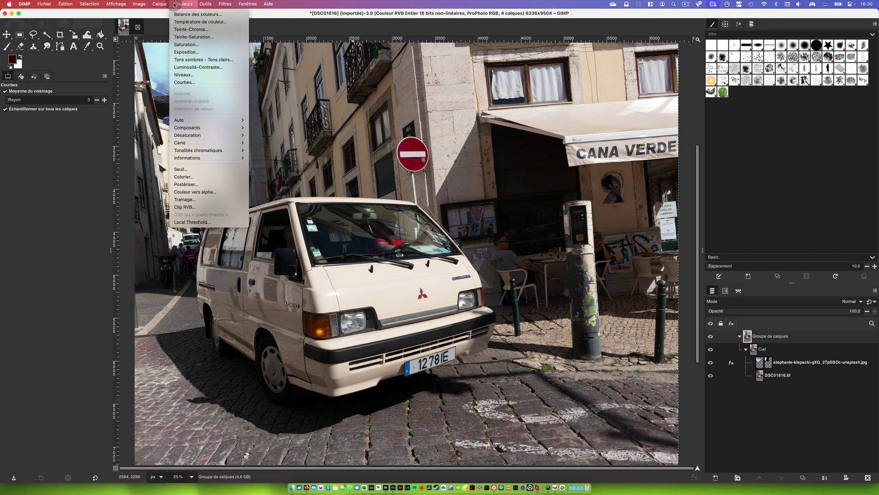
{"action": "left_click", "coordinate": [185, 82]}
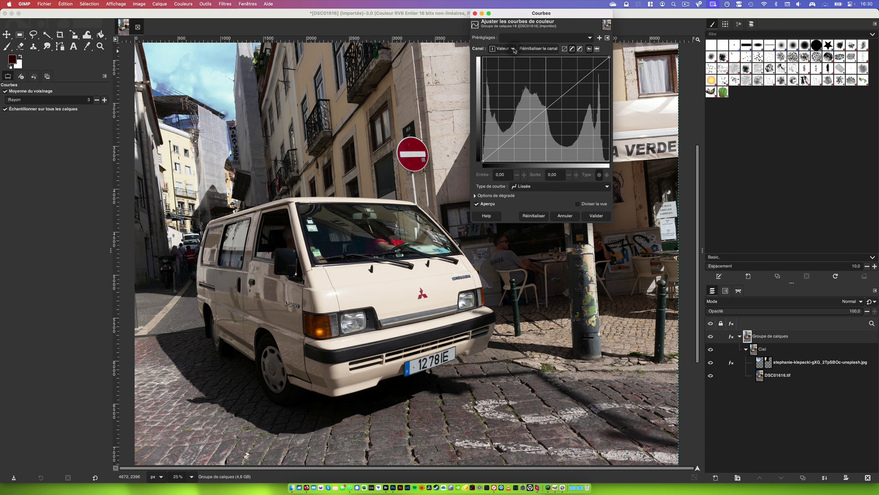
{"action": "left_click", "coordinate": [515, 139]}
{"action": "left_click", "coordinate": [580, 80]}
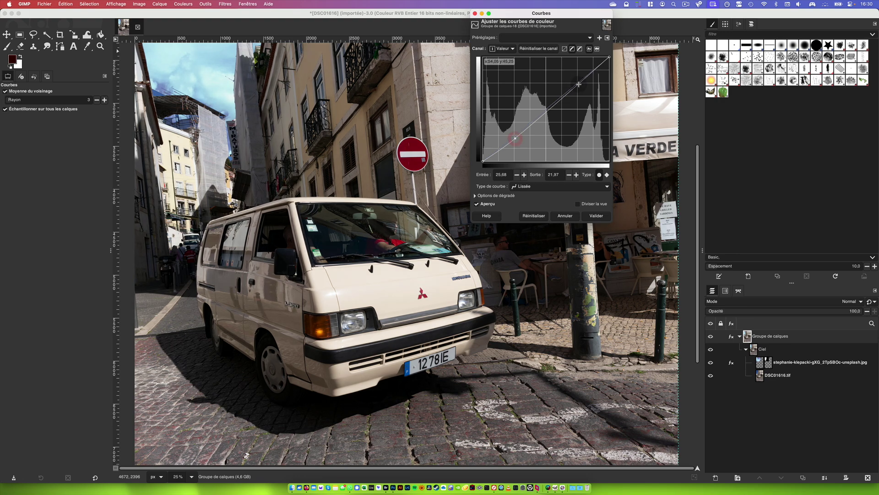
{"action": "left_click_drag", "start_coordinate": [579, 80], "coordinate": [579, 78]}
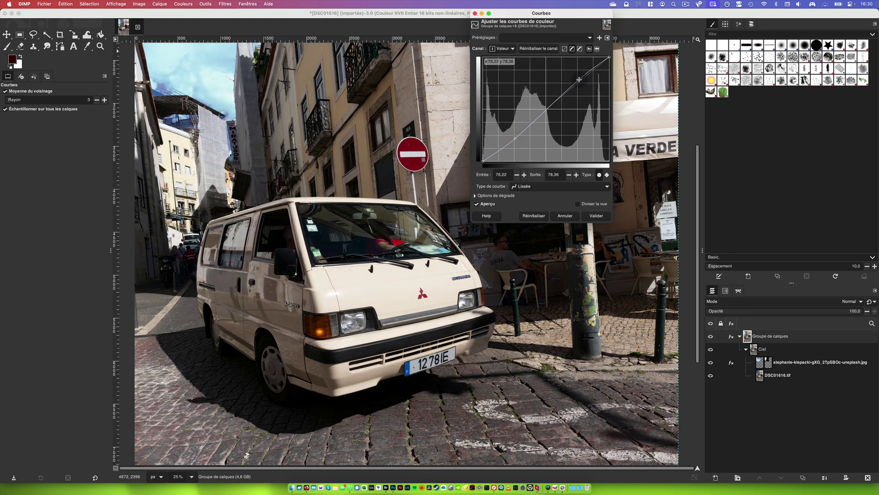
- Raise the Green channel's darkest curve point to an output of 6.23 and validate the new Curves effect on the outer group
{"action": "left_click", "coordinate": [513, 49]}
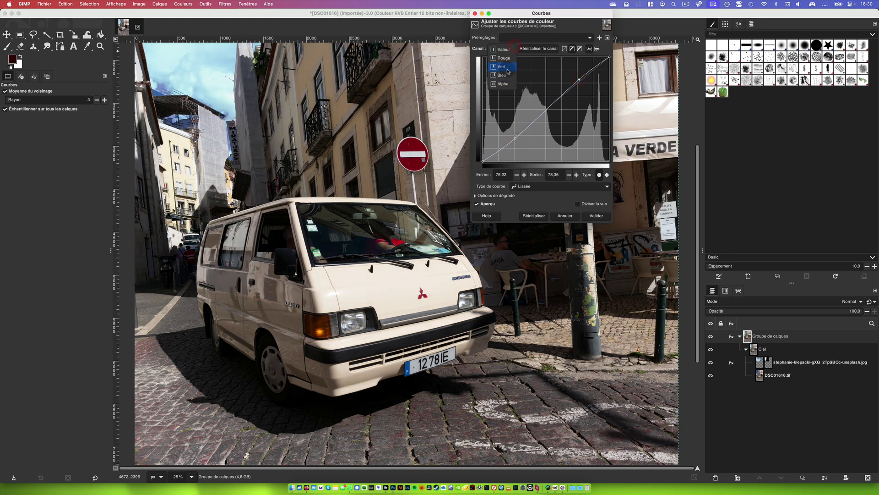
{"action": "left_click", "coordinate": [501, 67]}
{"action": "left_click_drag", "start_coordinate": [483, 162], "coordinate": [482, 156]}
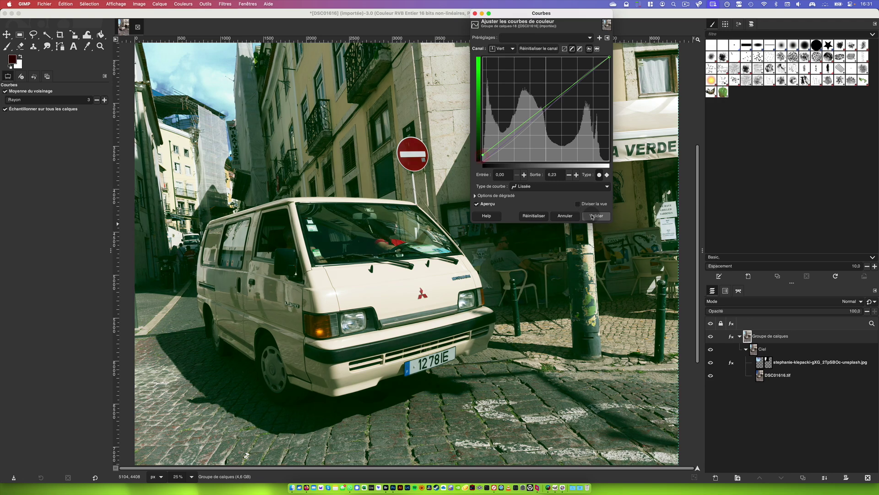
{"action": "left_click", "coordinate": [595, 216]}
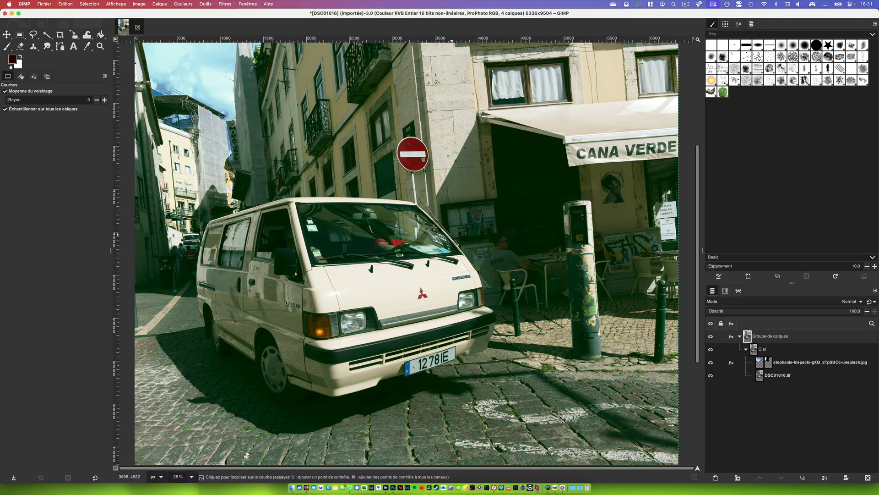
- View the whole image and examine the effects lists of the cloudy-sky layer and the outer group
{"action": "left_click", "coordinate": [192, 477]}
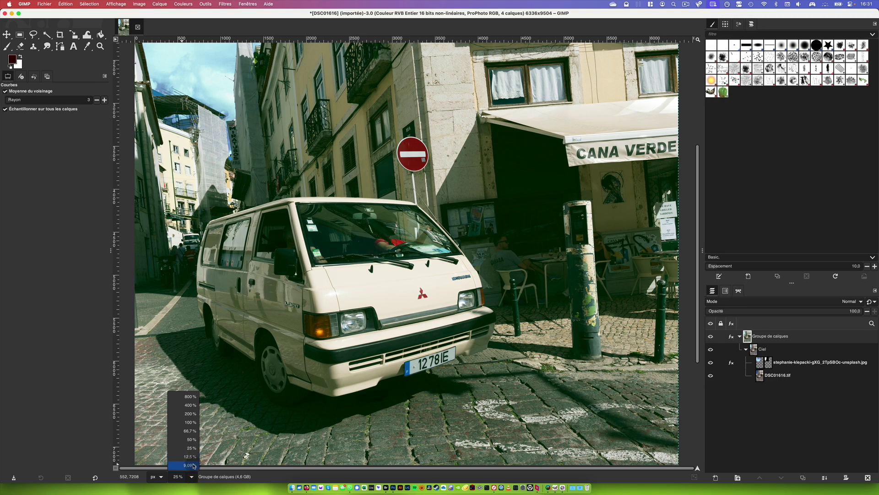
{"action": "left_click", "coordinate": [192, 465]}
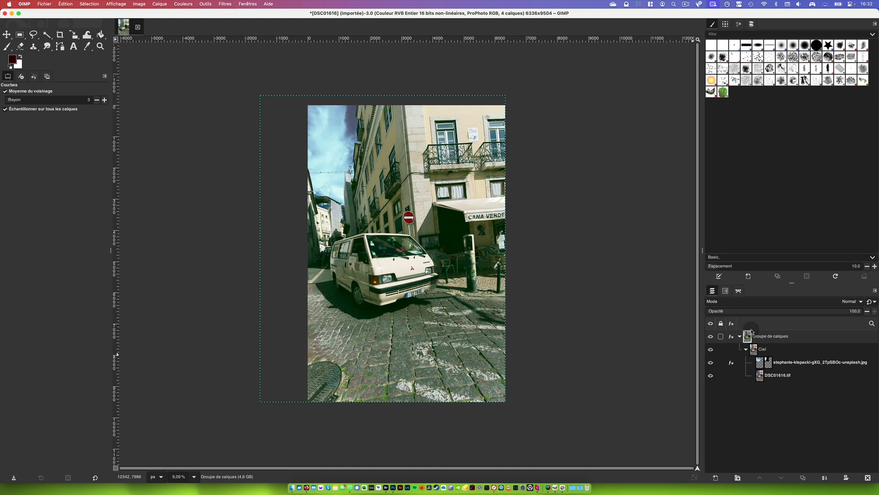
{"action": "left_click", "coordinate": [732, 364]}
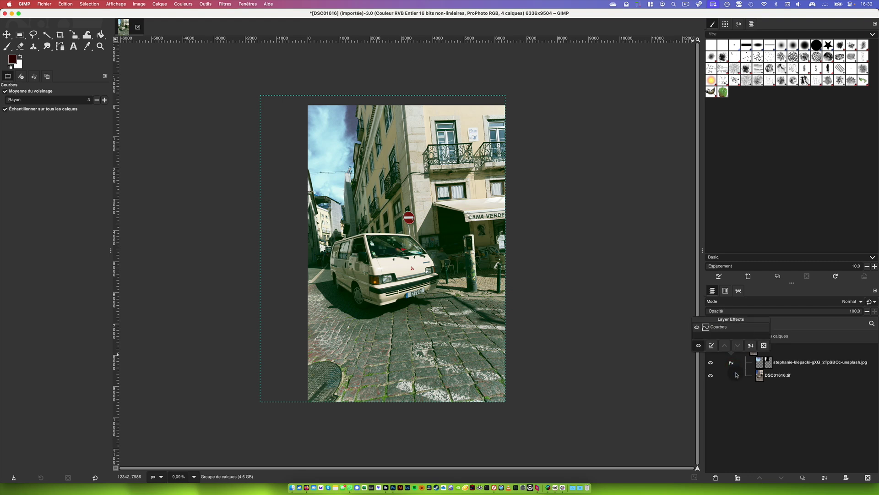
{"action": "left_click", "coordinate": [762, 369]}
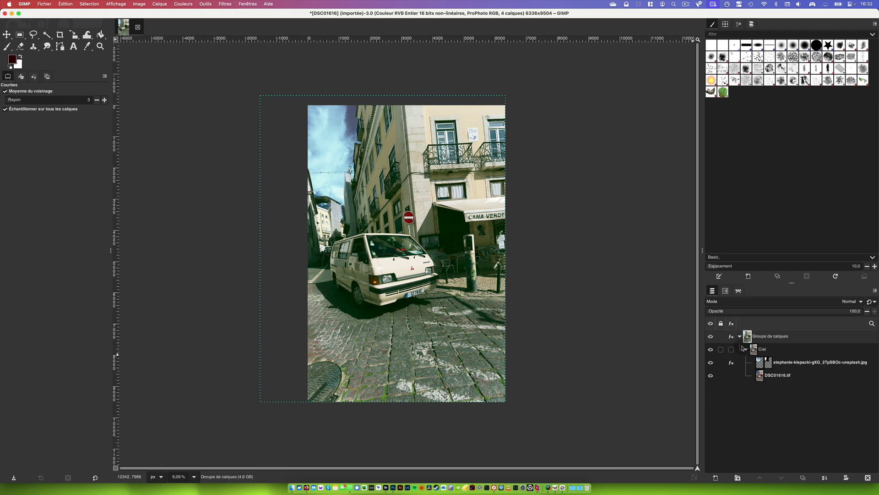
{"action": "left_click", "coordinate": [764, 338]}
{"action": "left_click", "coordinate": [756, 338]}
{"action": "left_click", "coordinate": [732, 362]}
{"action": "left_click", "coordinate": [731, 335]}
{"action": "left_click", "coordinate": [730, 336]}
{"action": "left_click", "coordinate": [730, 337]}
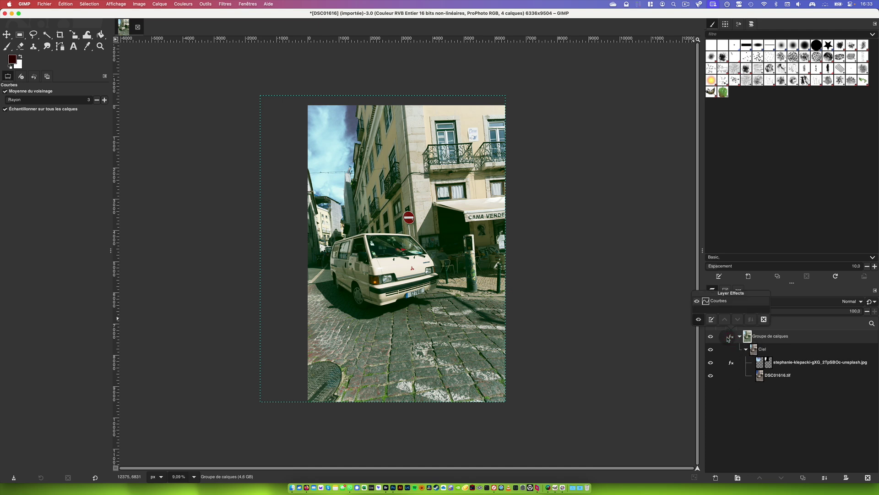
{"action": "left_click", "coordinate": [731, 363]}
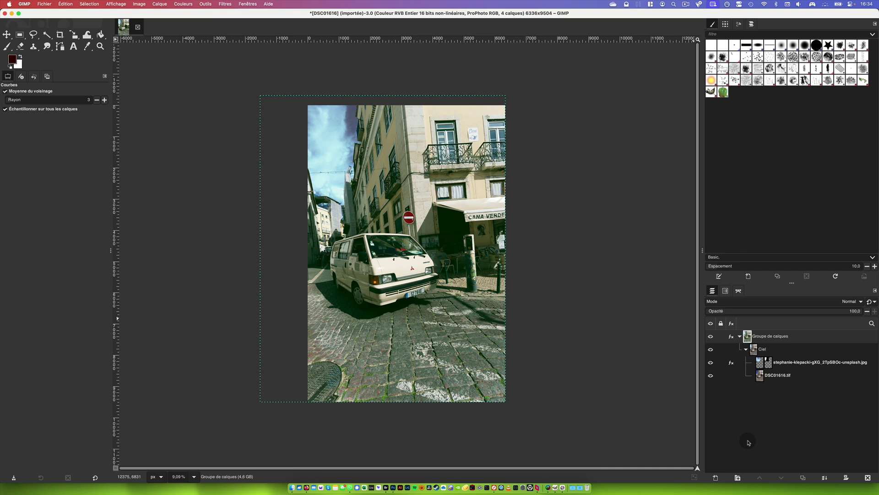
- Add a Gaussian blur effect of size 1.50 in X and Y to the outer group and check its effects list
{"action": "left_click", "coordinate": [227, 4]}
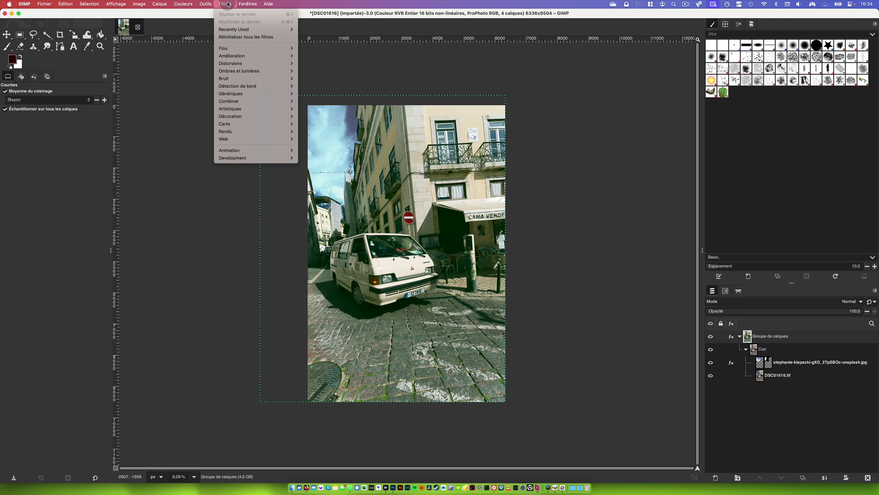
{"action": "mouse_move", "coordinate": [235, 48]}
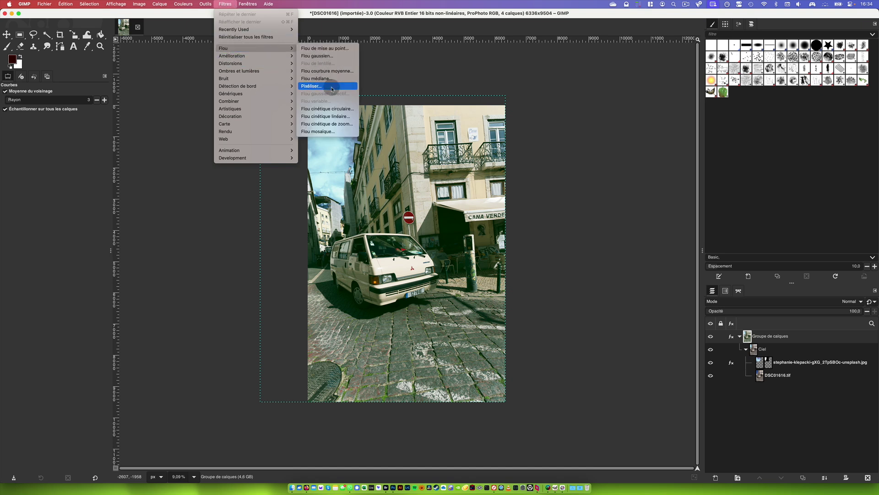
{"action": "left_click", "coordinate": [329, 55]}
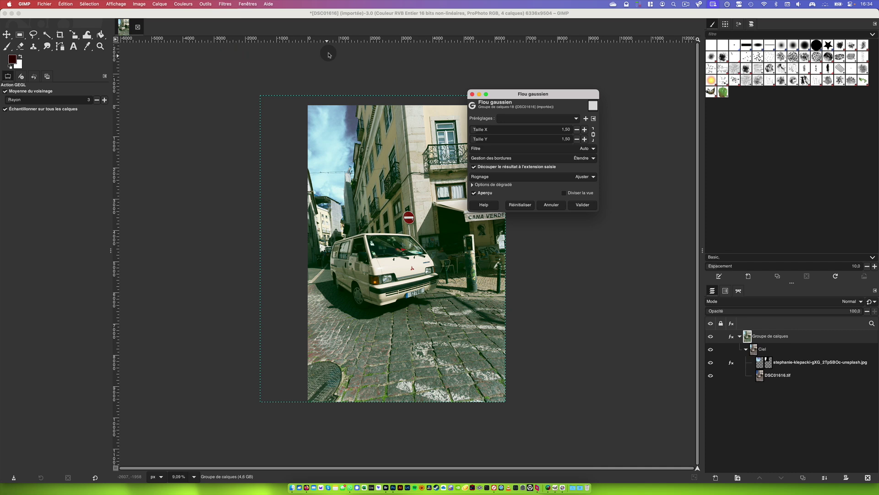
{"action": "left_click", "coordinate": [586, 206]}
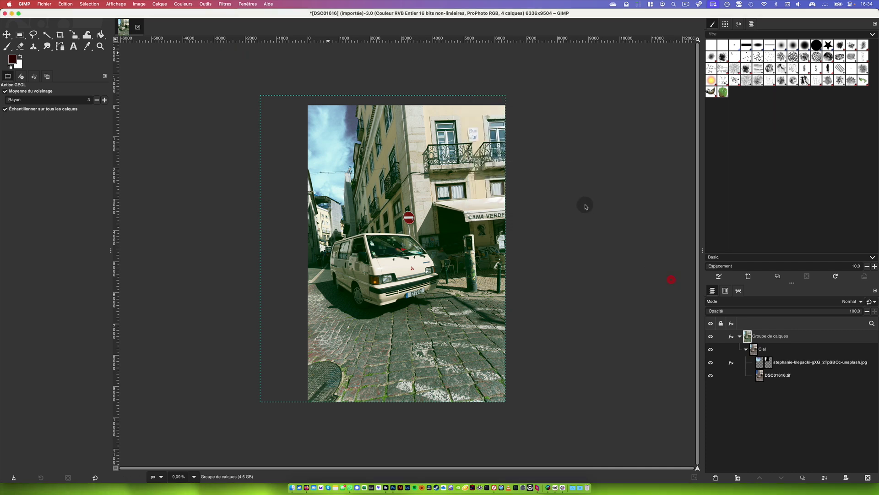
{"action": "left_click", "coordinate": [731, 337]}
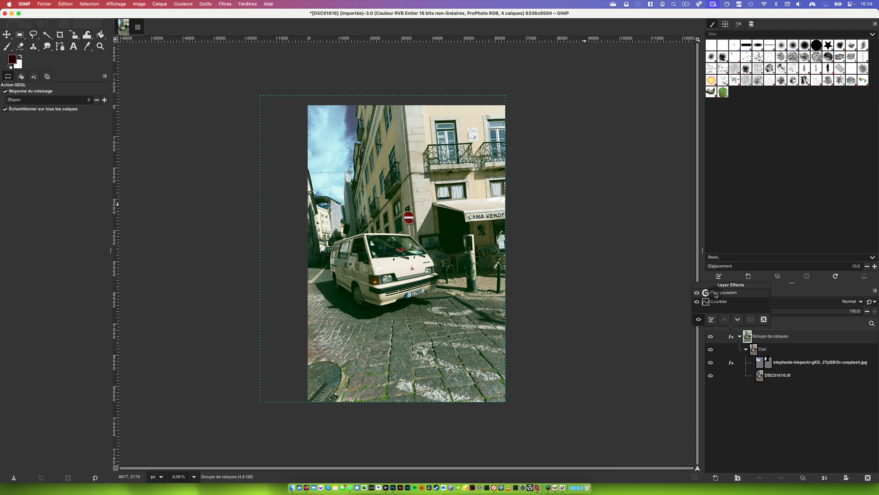
{"action": "left_click", "coordinate": [738, 397]}
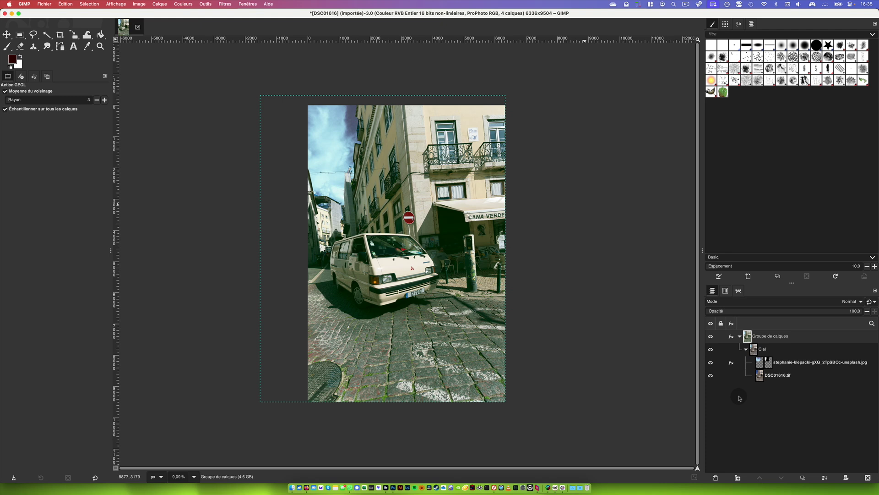
- Examine the composite space and composite mode options for a new layer, and cancel its creation
{"action": "left_click", "coordinate": [715, 478]}
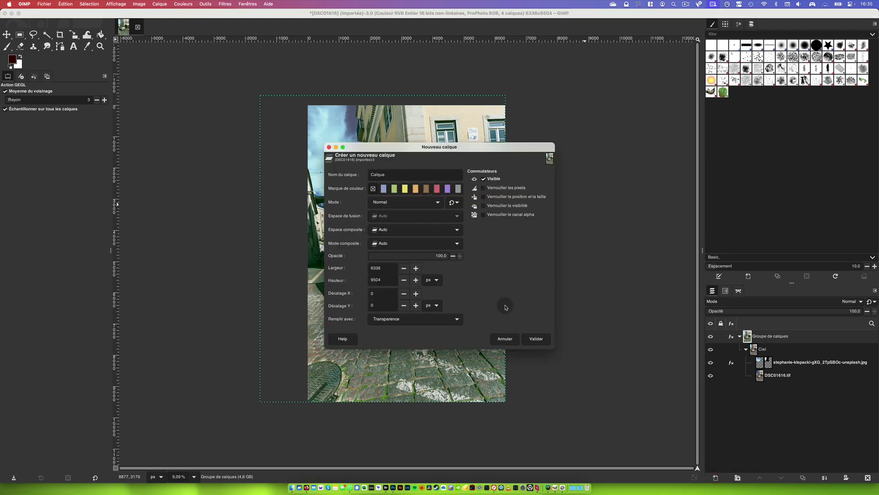
{"action": "left_click", "coordinate": [400, 231]}
{"action": "left_click", "coordinate": [390, 229]}
{"action": "left_click", "coordinate": [382, 240]}
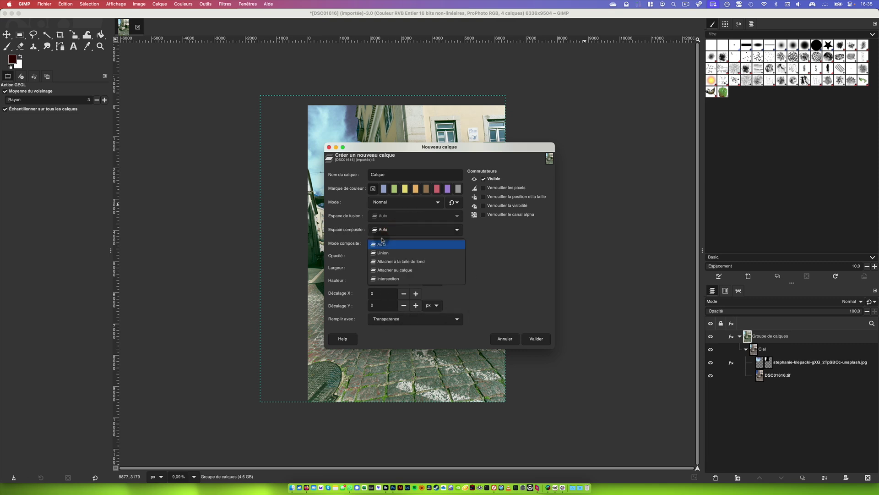
{"action": "left_click", "coordinate": [353, 238]}
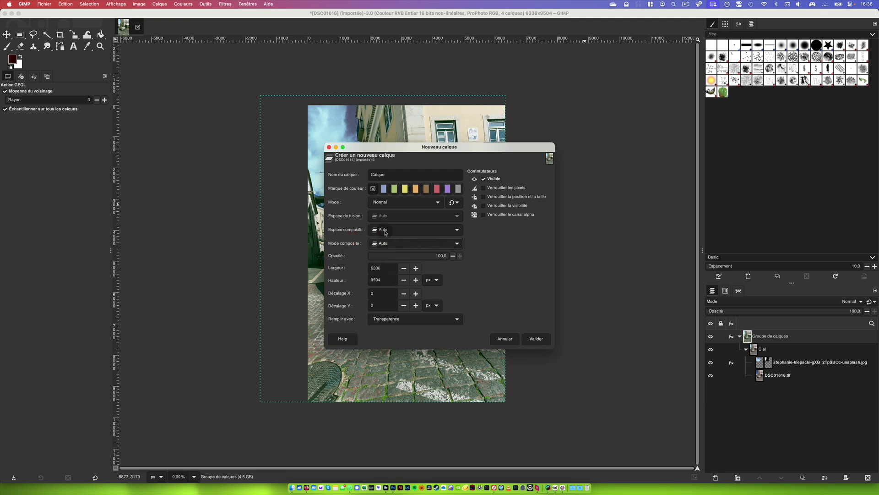
{"action": "left_click", "coordinate": [507, 338]}
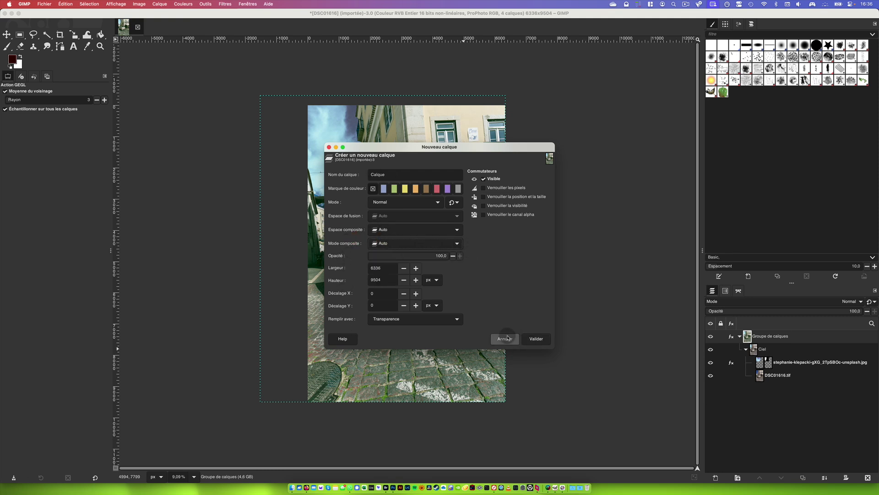